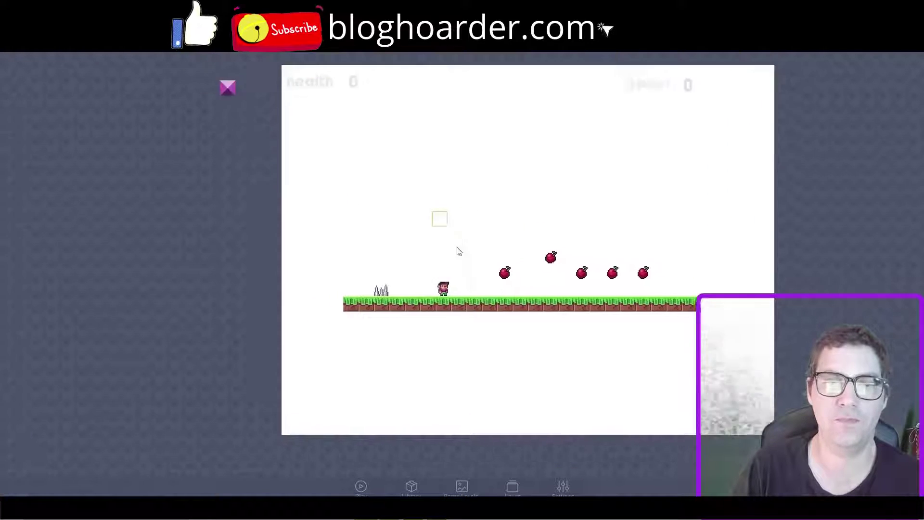
Inspect the spikes and item apple collision nodes in the player's Behaviors graph, then close it
{"action": "left_click", "coordinate": [405, 315]}
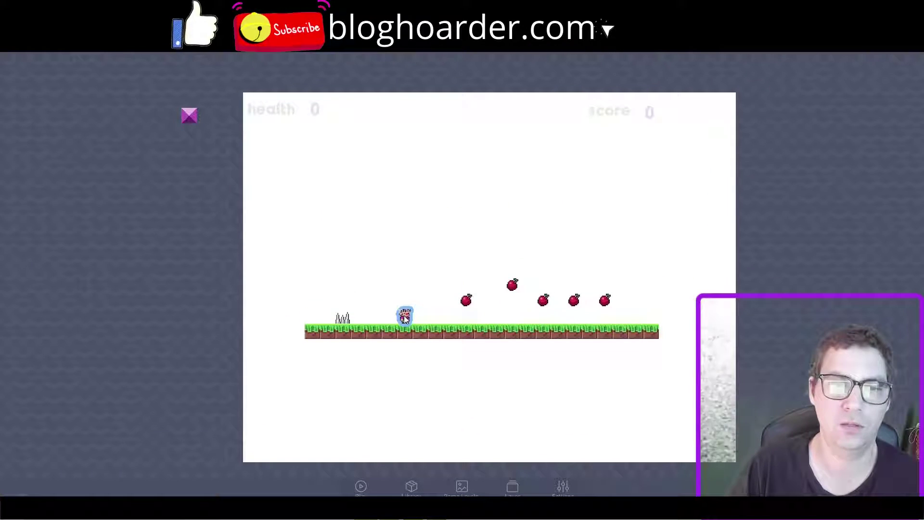
{"action": "left_click", "coordinate": [405, 316]}
{"action": "left_click", "coordinate": [423, 299]}
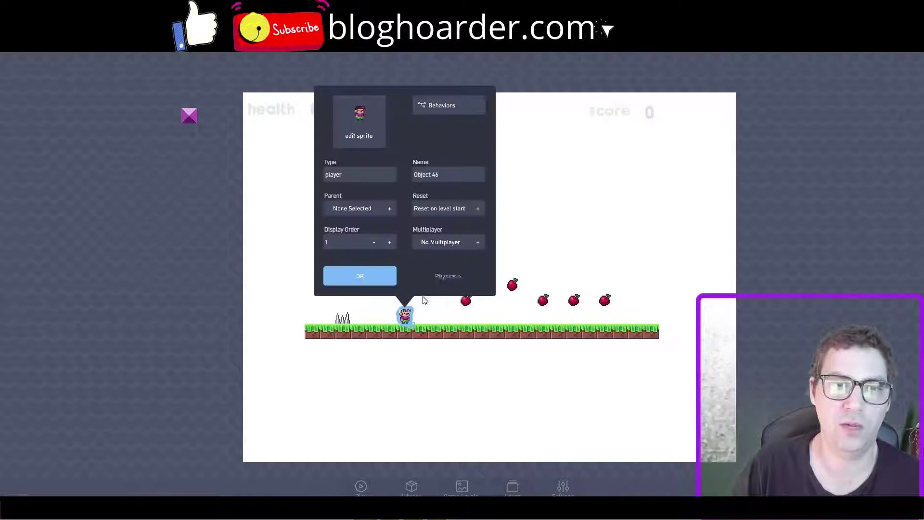
{"action": "left_click", "coordinate": [447, 105]}
{"action": "left_click_drag", "start_coordinate": [458, 170], "coordinate": [496, 268]}
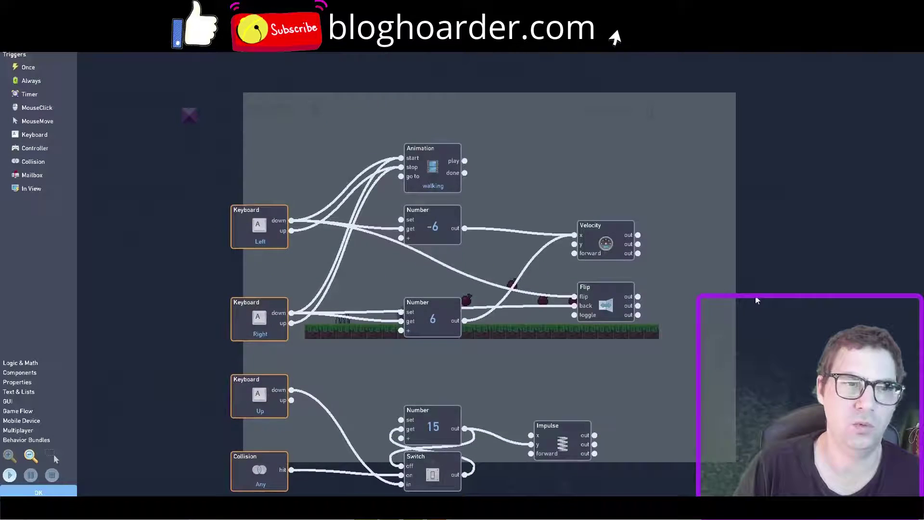
{"action": "scroll", "coordinate": [758, 255], "scroll_direction": "down", "scroll_amount": 4}
{"action": "scroll", "coordinate": [701, 280], "scroll_direction": "down", "scroll_amount": 3}
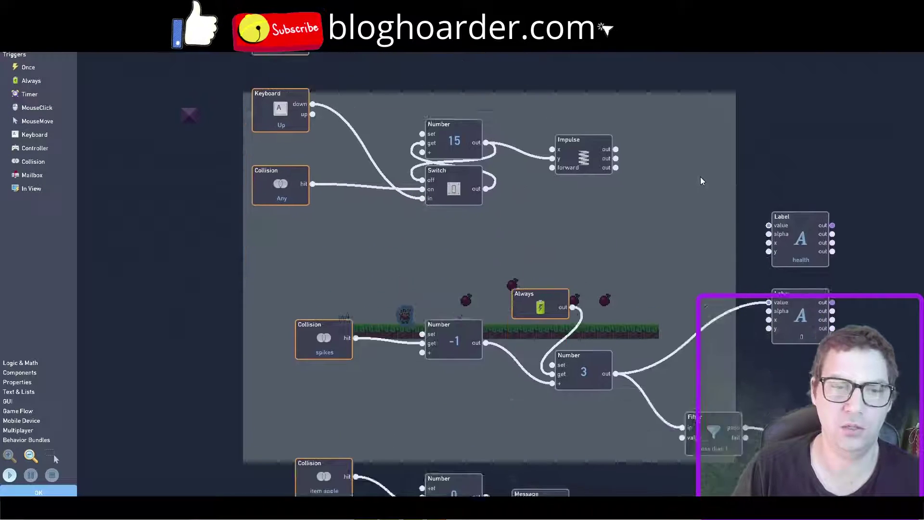
{"action": "scroll", "coordinate": [701, 181], "scroll_direction": "down", "scroll_amount": 2}
{"action": "left_click_drag", "start_coordinate": [656, 224], "coordinate": [668, 144]}
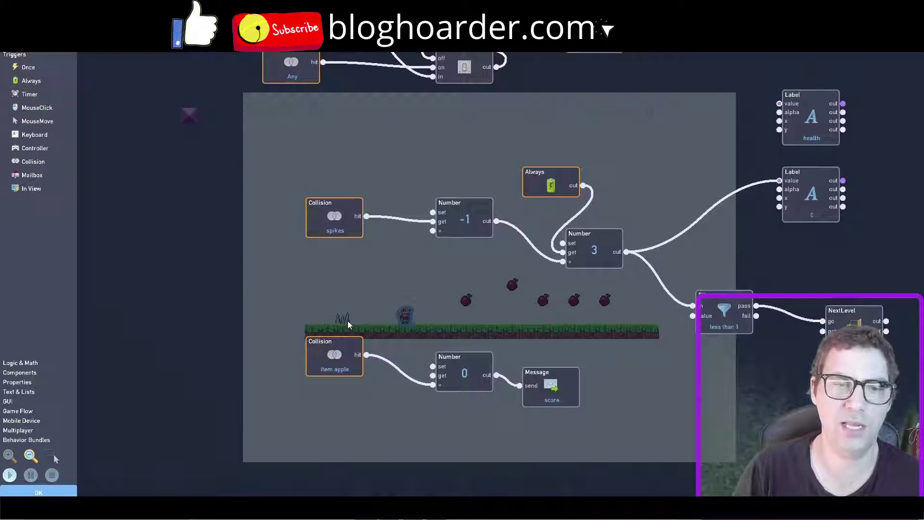
{"action": "scroll", "coordinate": [353, 311], "scroll_direction": "down", "scroll_amount": 2}
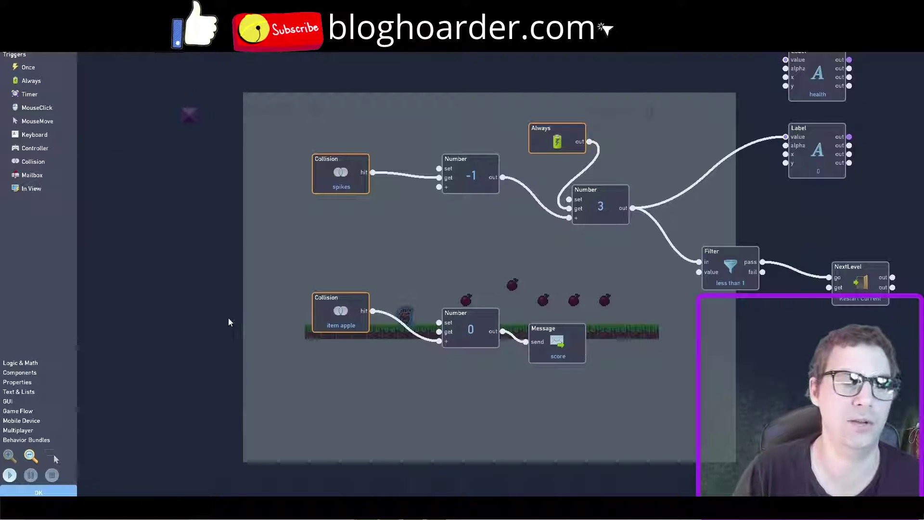
{"action": "key", "text": "Escape"}
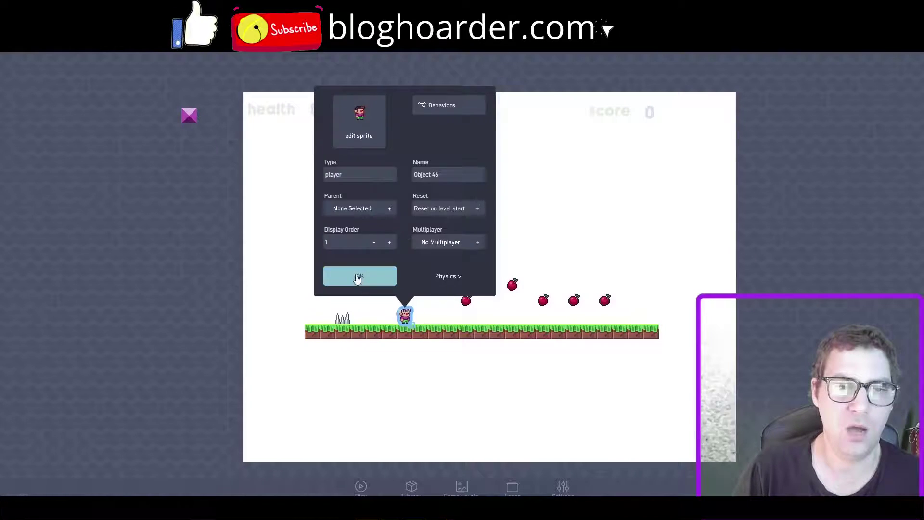
Confirm the player properties popup with OK
{"action": "left_click", "coordinate": [359, 279]}
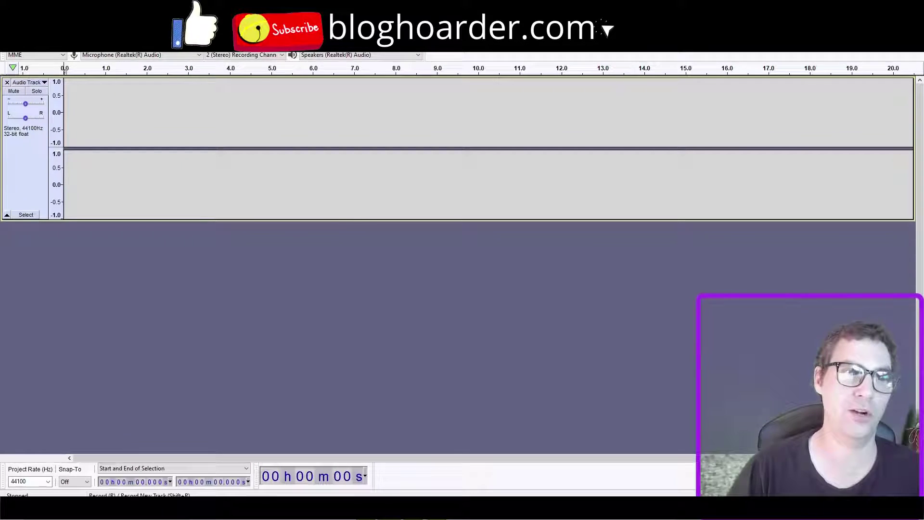
Record about 23 seconds of spoken lines, then play the take back
{"action": "left_click", "coordinate": [116, 25]}
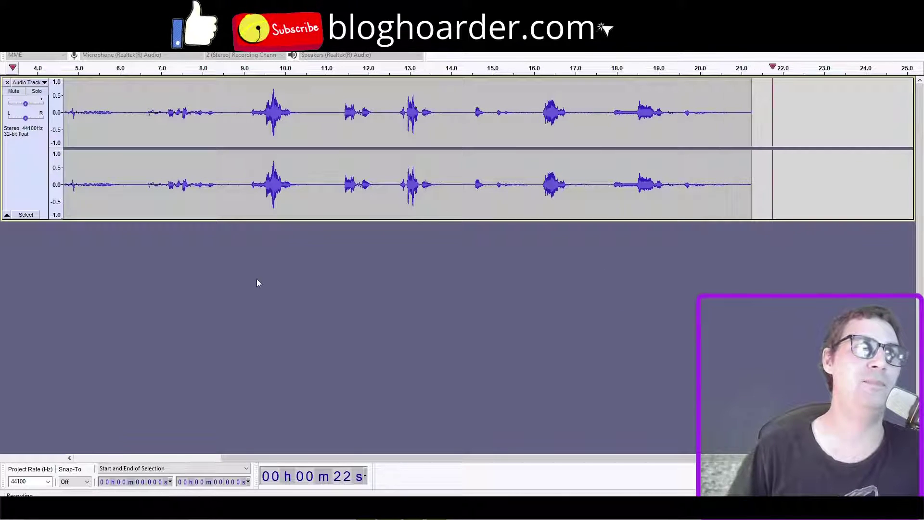
{"action": "key", "text": "space"}
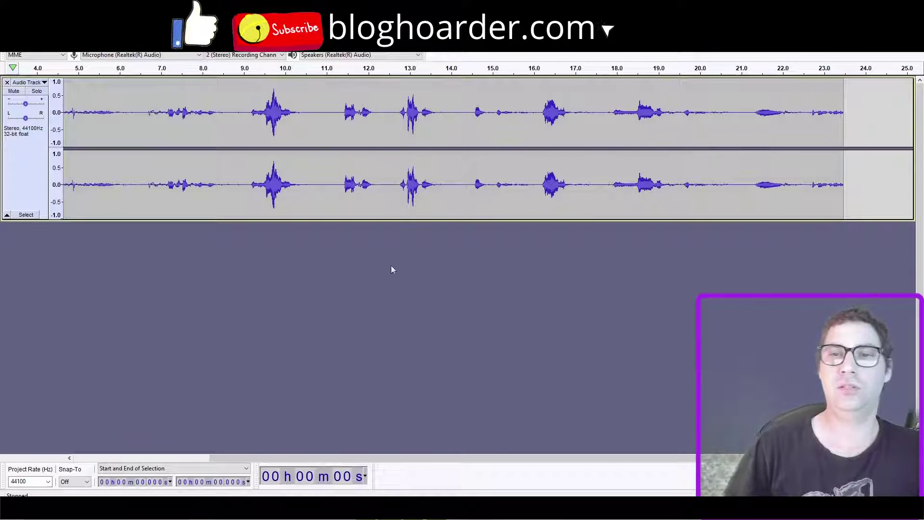
{"action": "key", "text": "space"}
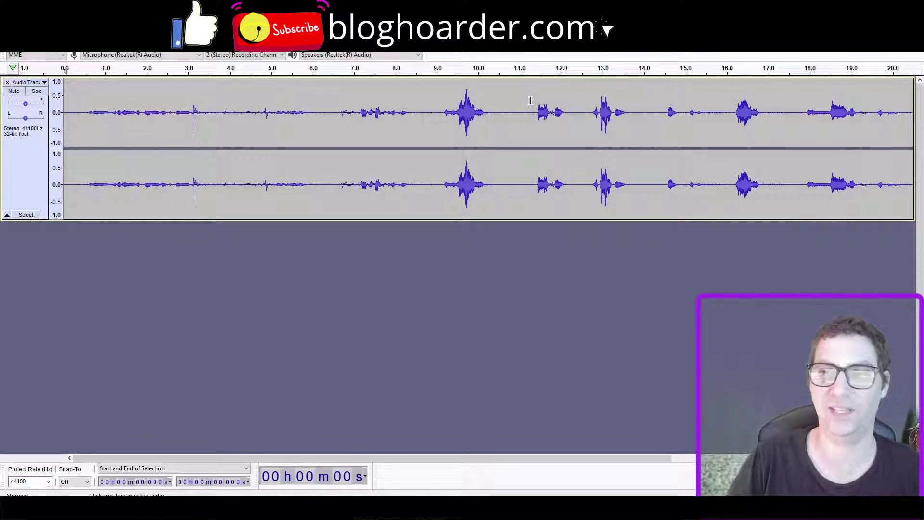
Delete the earlier takes from 0 to about 17.9 s and play the remainder
{"action": "left_click_drag", "start_coordinate": [800, 113], "coordinate": [64, 134]}
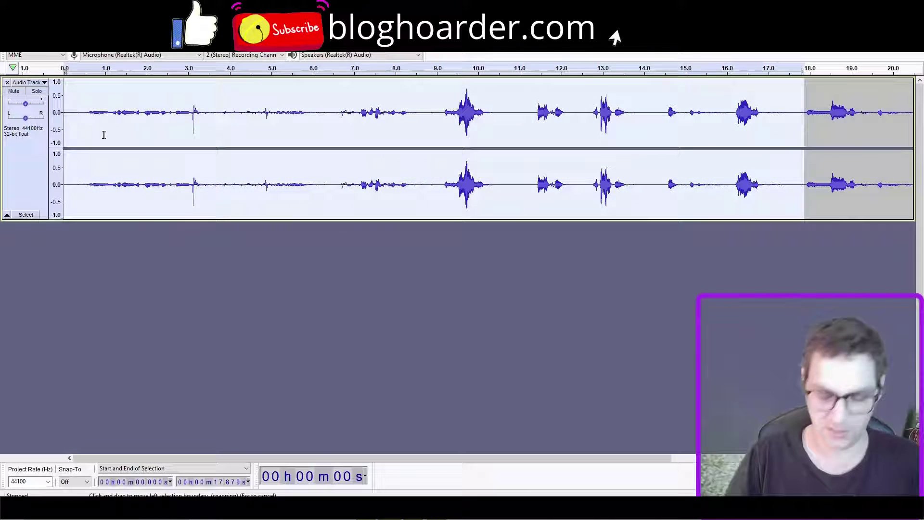
{"action": "key", "text": "Delete"}
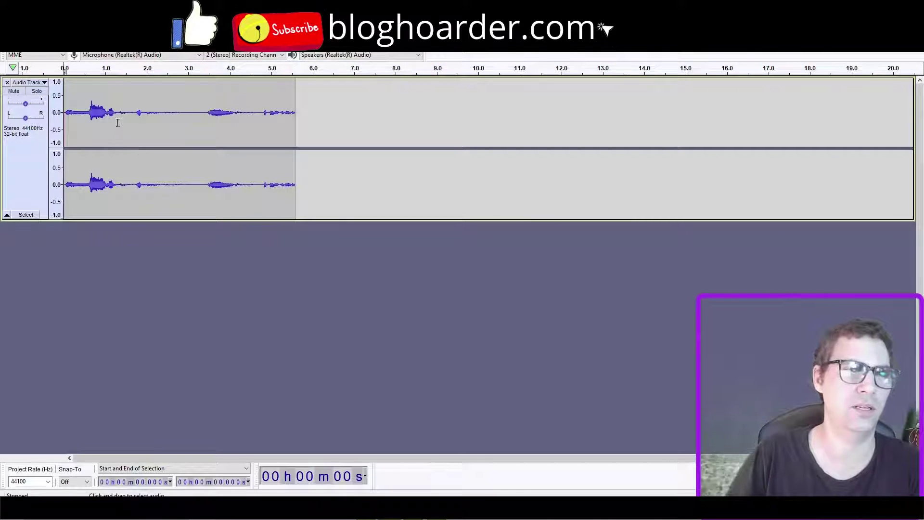
{"action": "key", "text": "space"}
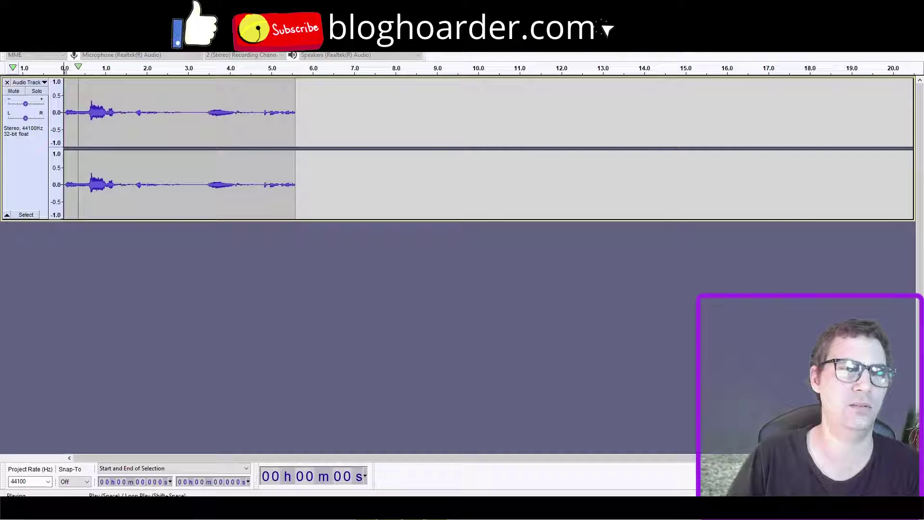
{"action": "key", "text": "p"}
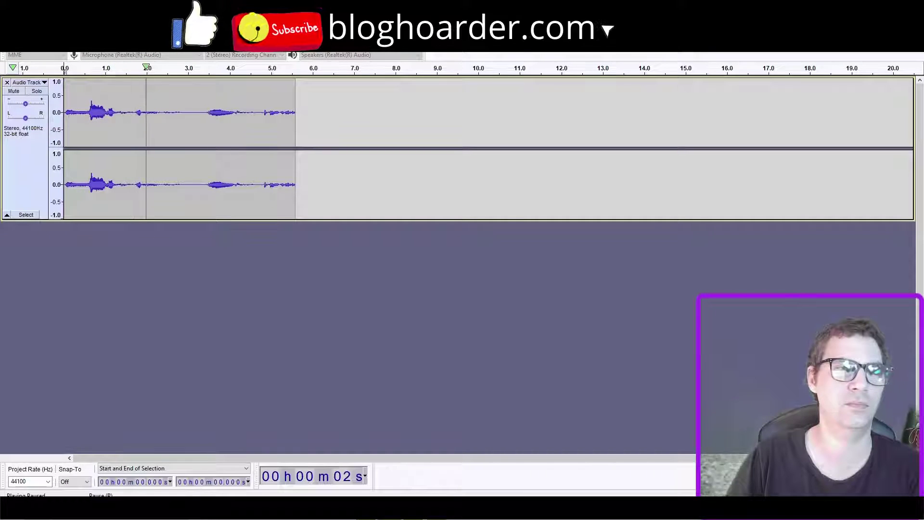
Replay the remaining clip from near its start and select the audio after the first phrase
{"action": "left_click", "coordinate": [68, 94]}
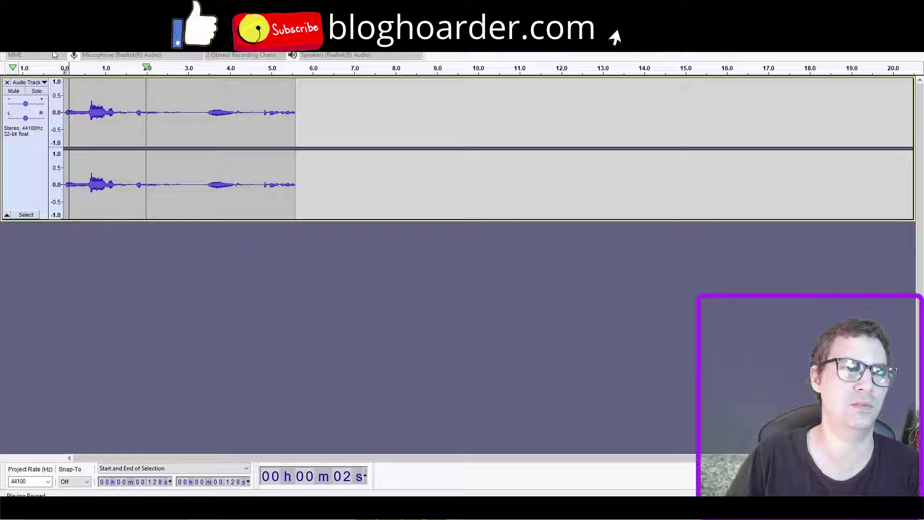
{"action": "key", "text": "space"}
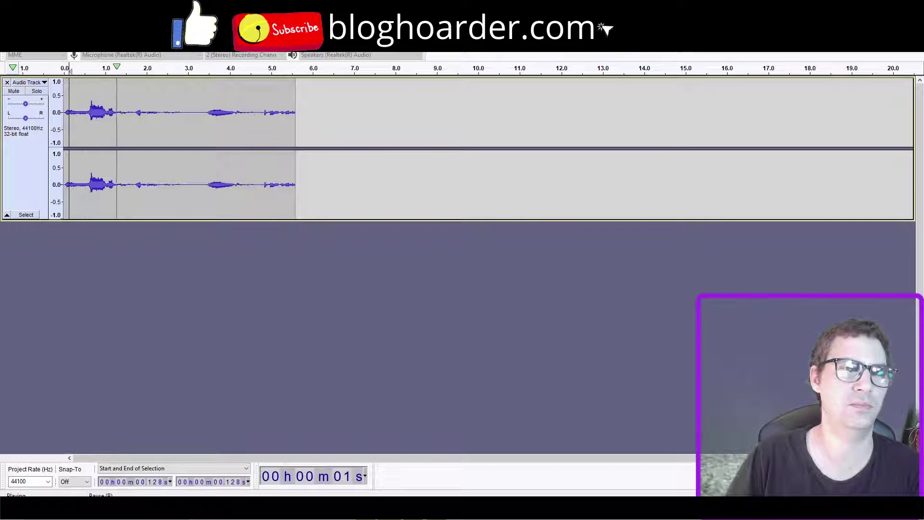
{"action": "key", "text": "p"}
{"action": "left_click_drag", "start_coordinate": [120, 111], "coordinate": [297, 123]}
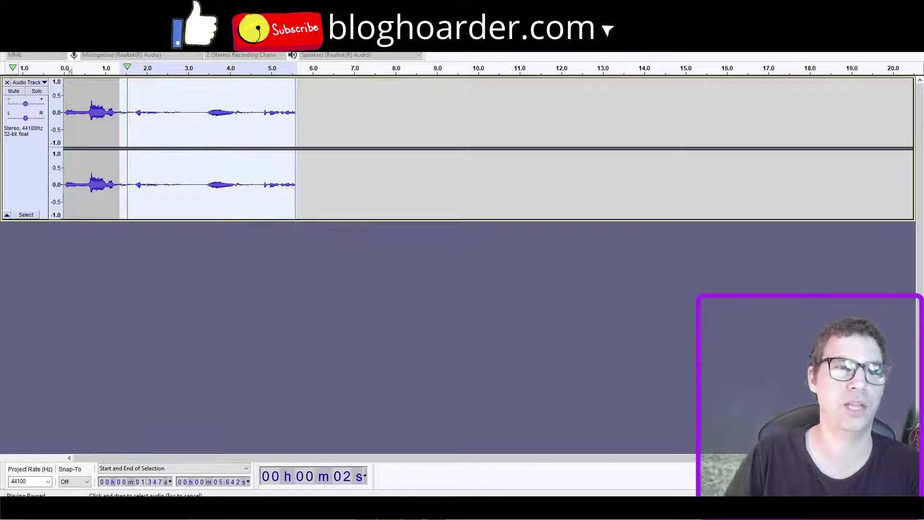
{"action": "left_click", "coordinate": [117, 112]}
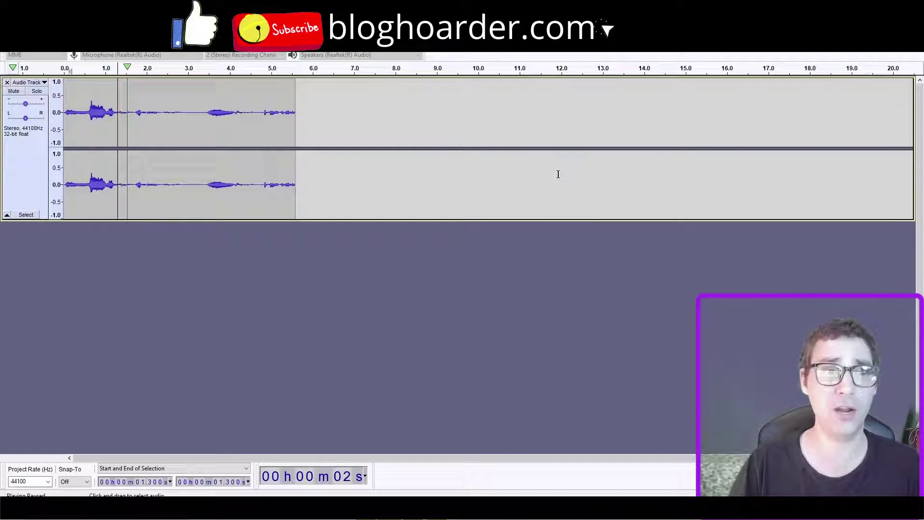
{"action": "left_click", "coordinate": [186, 110]}
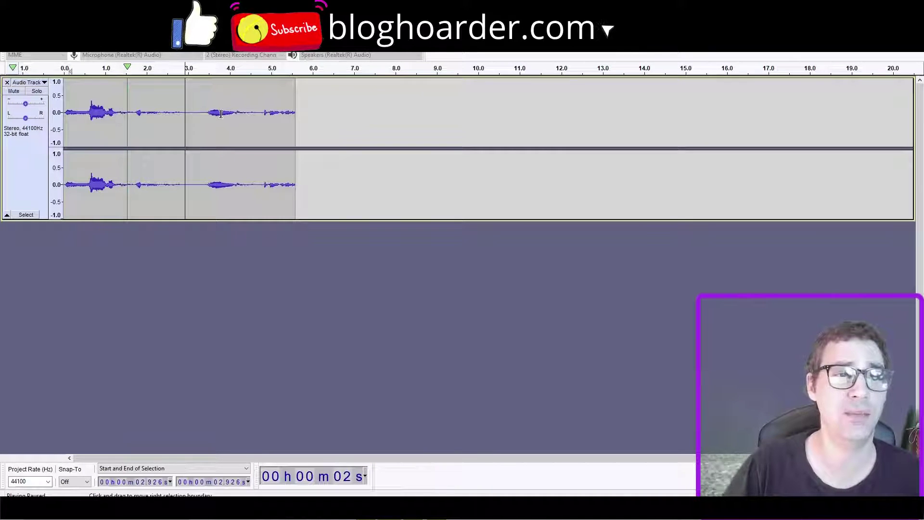
{"action": "key", "text": "space"}
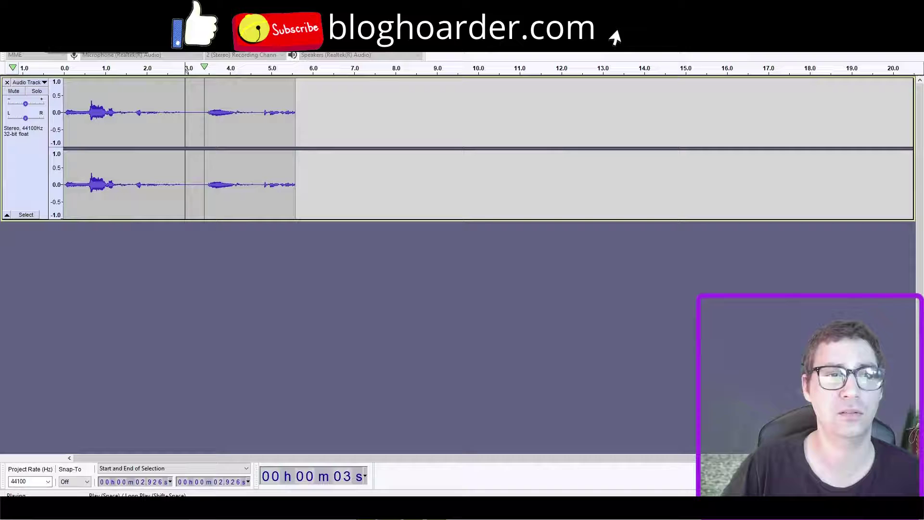
{"action": "key", "text": "space"}
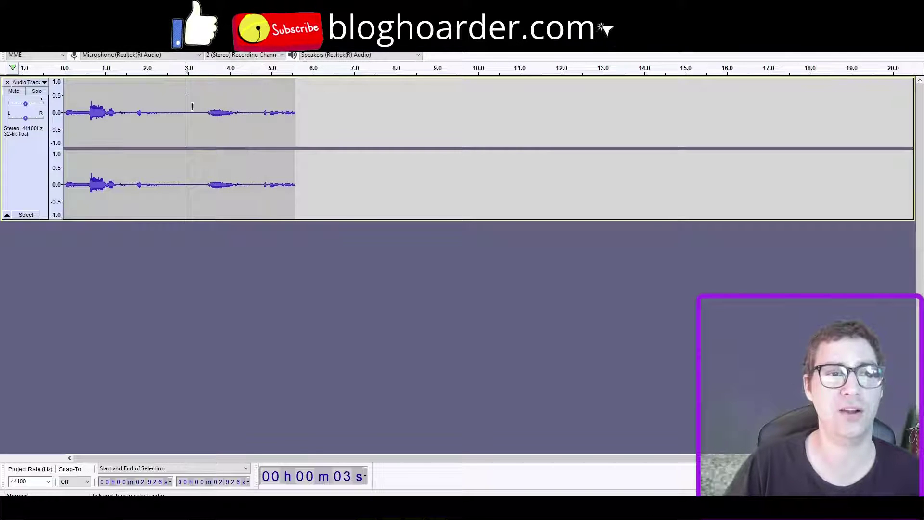
{"action": "left_click_drag", "start_coordinate": [185, 115], "coordinate": [203, 114]}
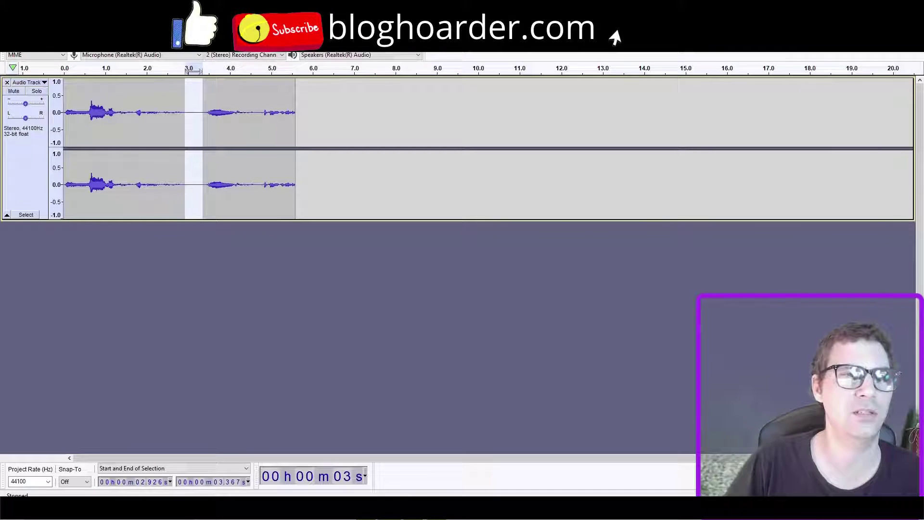
{"action": "key", "text": "alt+c"}
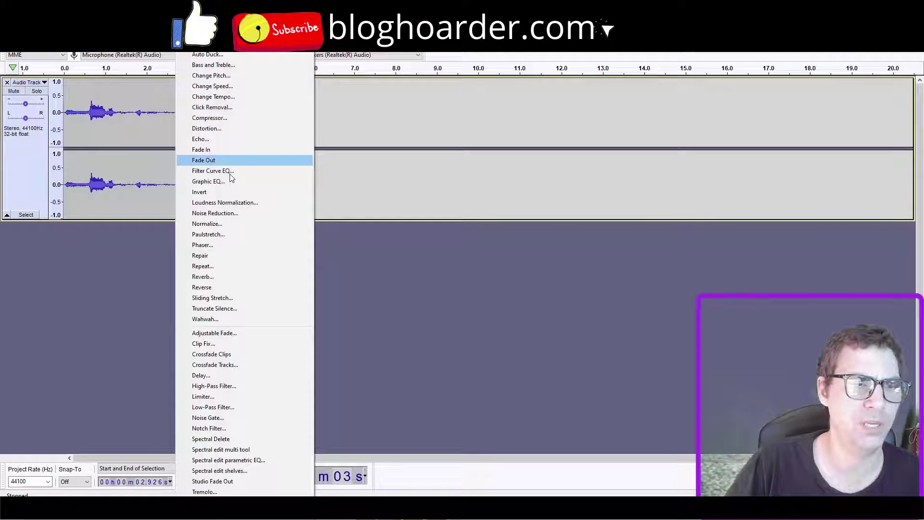
{"action": "left_click", "coordinate": [233, 216]}
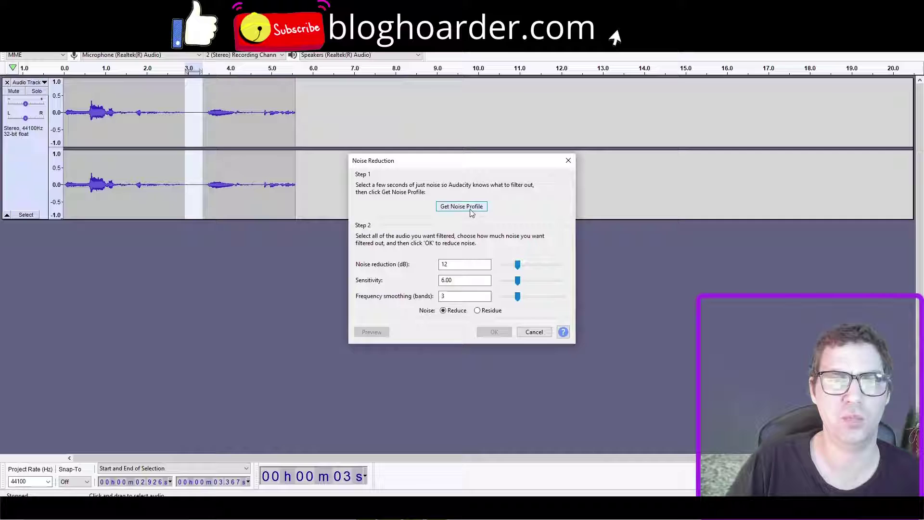
{"action": "left_click", "coordinate": [469, 208]}
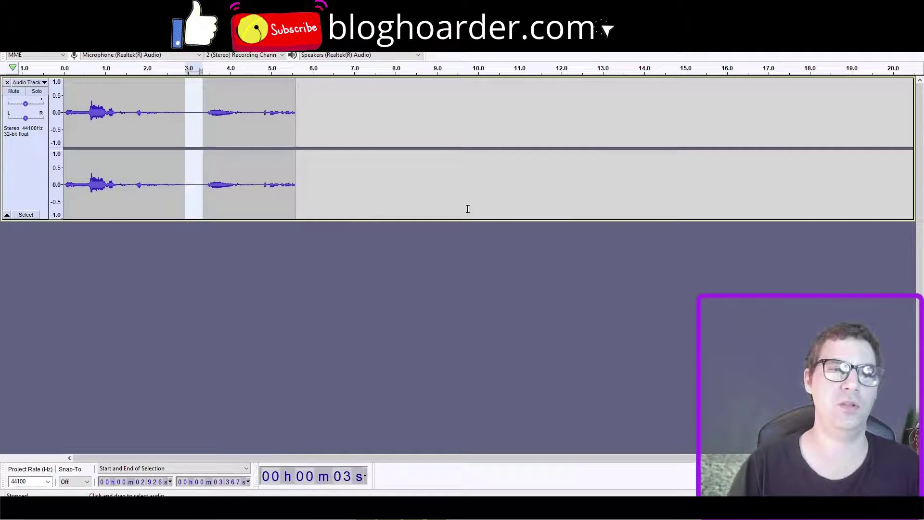
Apply Noise Reduction to the entire clip and replay it from the start
{"action": "left_click", "coordinate": [359, 176]}
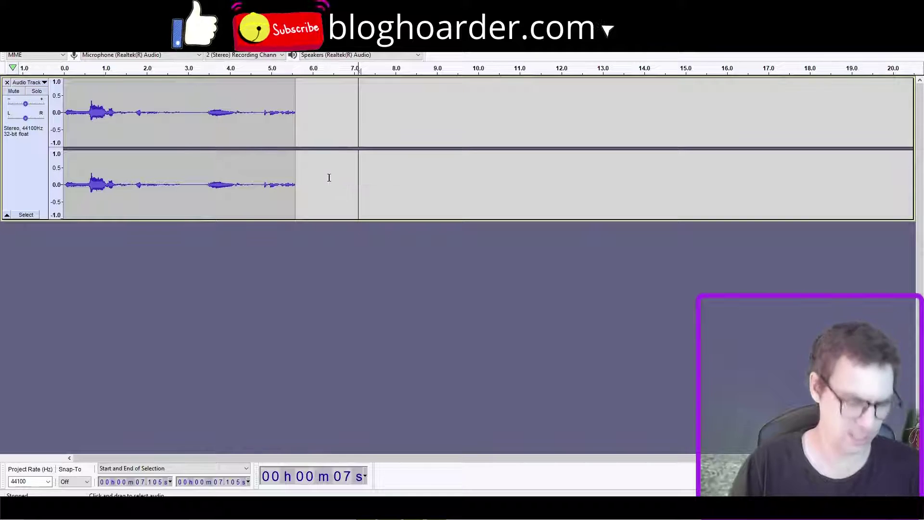
{"action": "key", "text": "ctrl+a"}
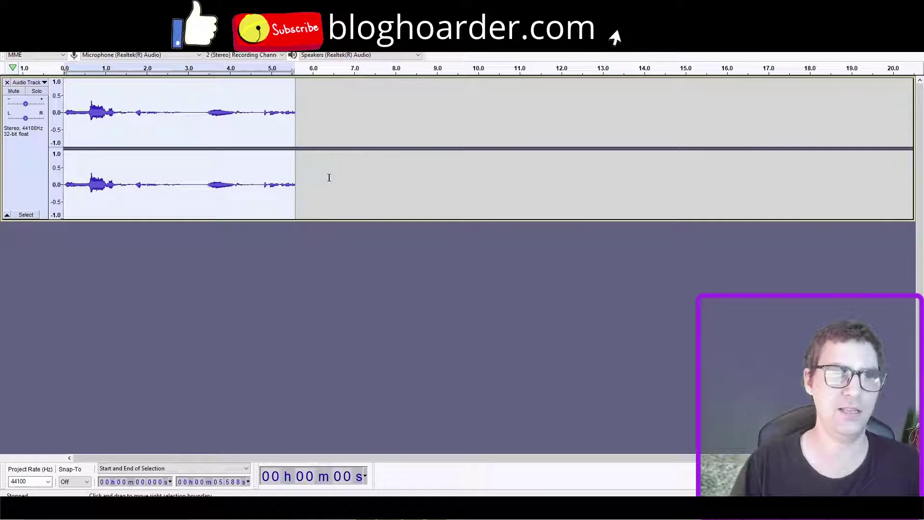
{"action": "left_click", "coordinate": [190, 43]}
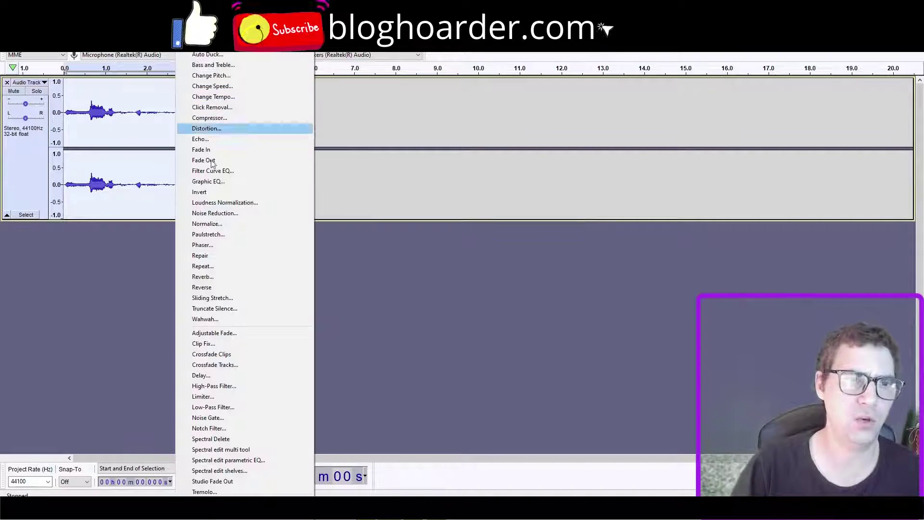
{"action": "left_click", "coordinate": [226, 211]}
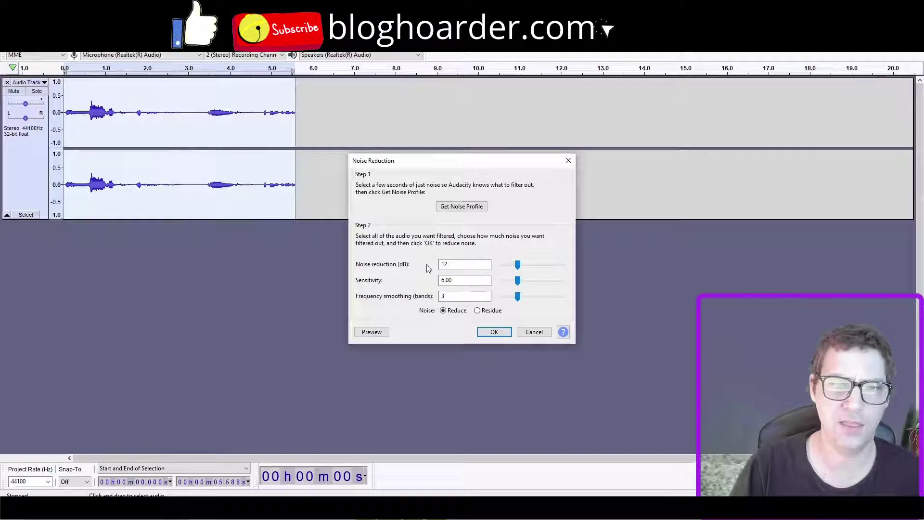
{"action": "left_click", "coordinate": [494, 332]}
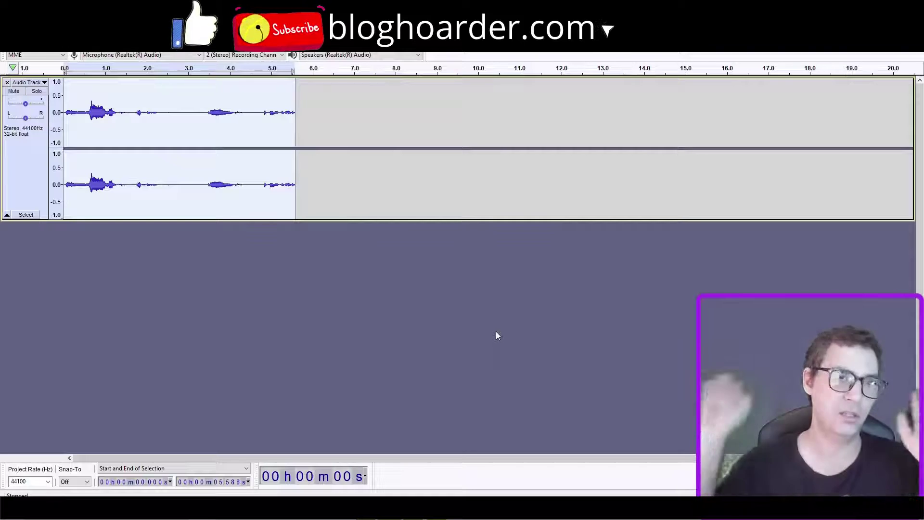
{"action": "left_click", "coordinate": [303, 145]}
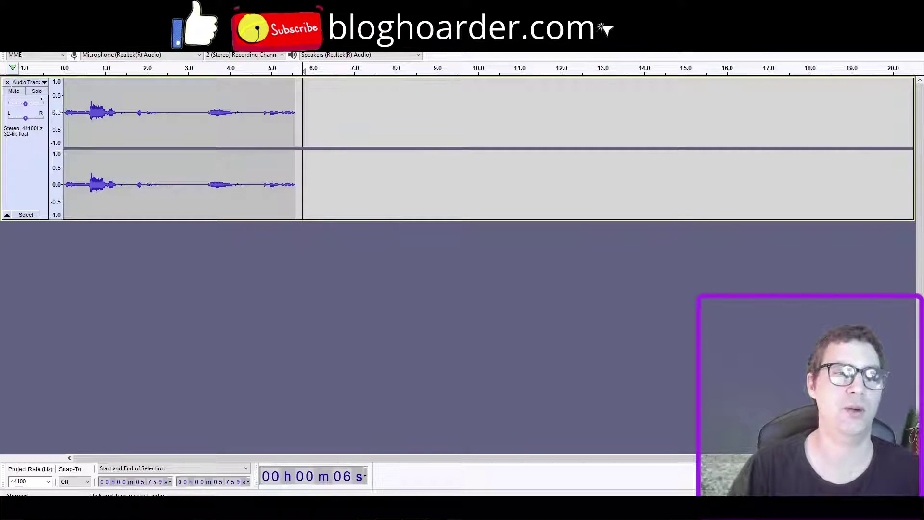
{"action": "left_click", "coordinate": [67, 70]}
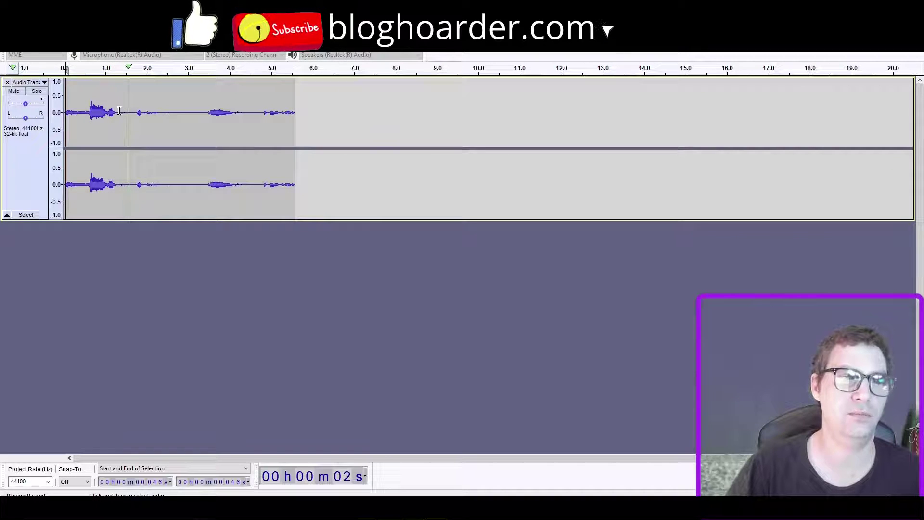
Delete everything after about 1.3 s and play the shortened clip
{"action": "left_click_drag", "start_coordinate": [120, 112], "coordinate": [302, 135]}
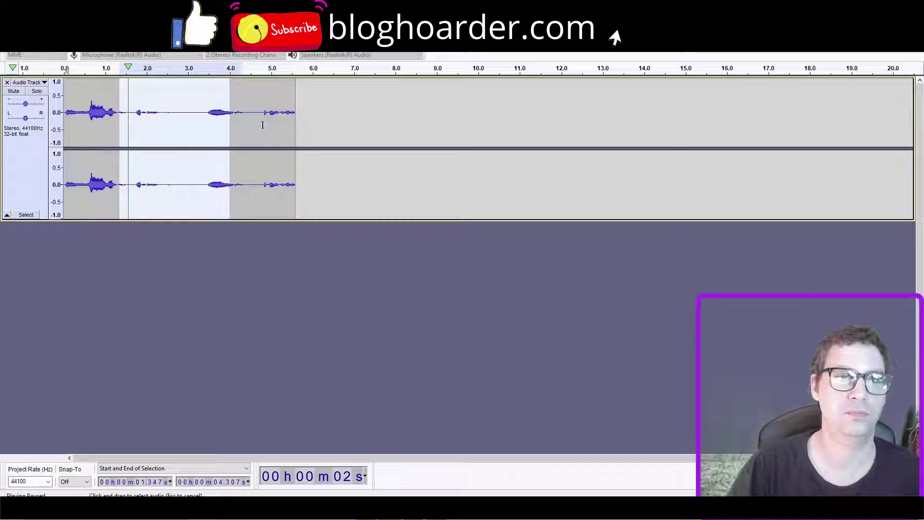
{"action": "key", "text": "Delete"}
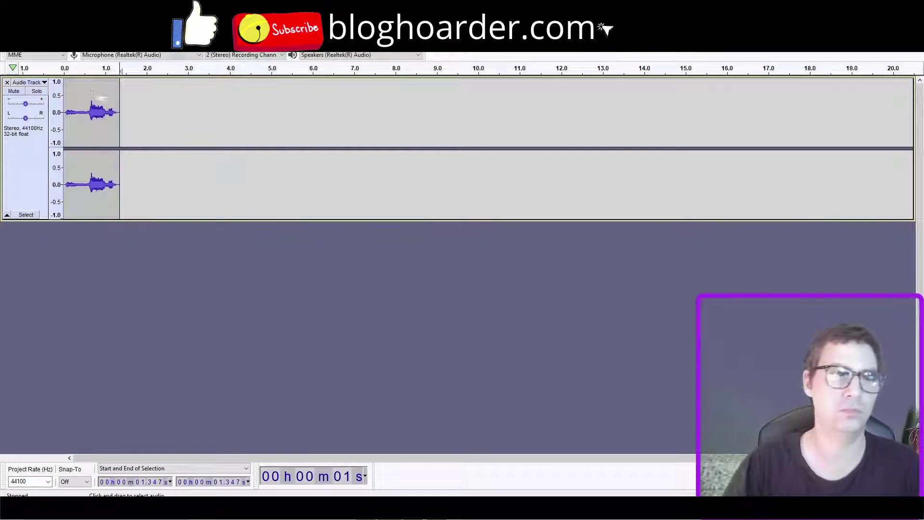
{"action": "left_click", "coordinate": [66, 109]}
{"action": "left_click", "coordinate": [610, 32]}
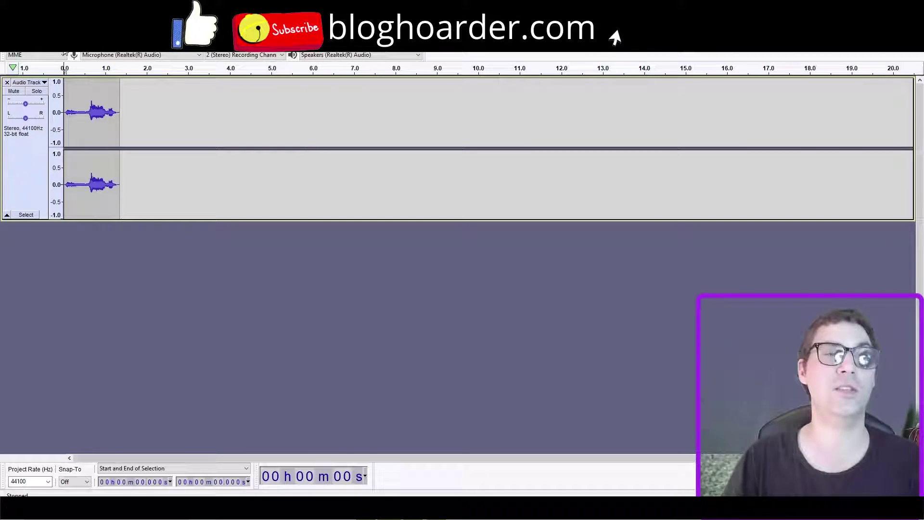
Export the clip as an MP3 named 'yawza spike' to the chosen folder
{"action": "left_click", "coordinate": [13, 45]}
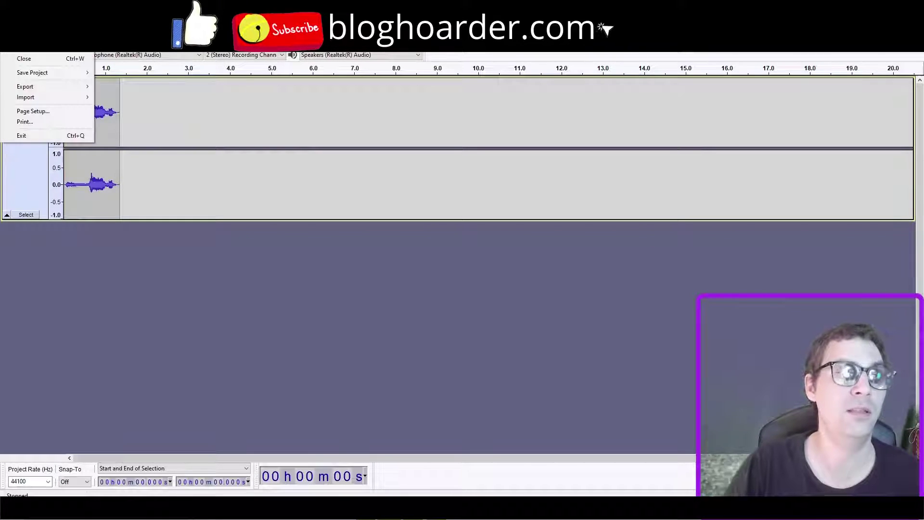
{"action": "mouse_move", "coordinate": [26, 86]}
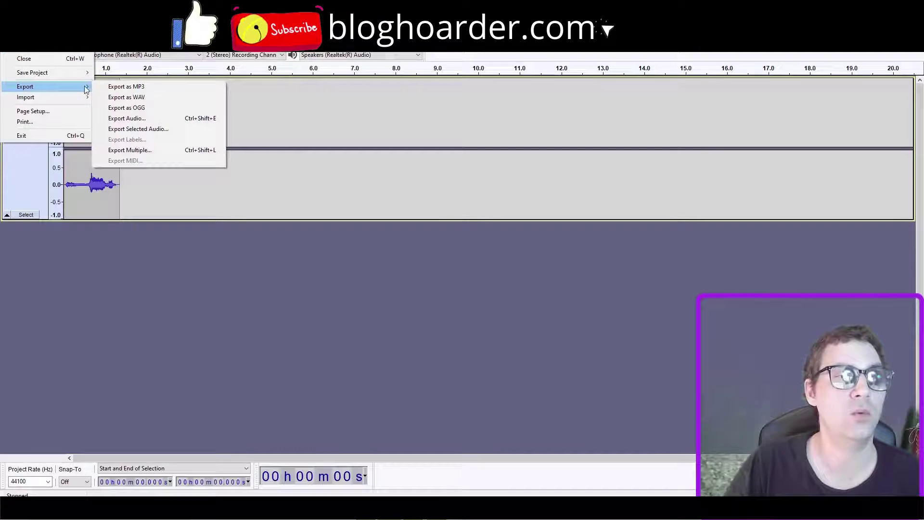
{"action": "left_click", "coordinate": [152, 87]}
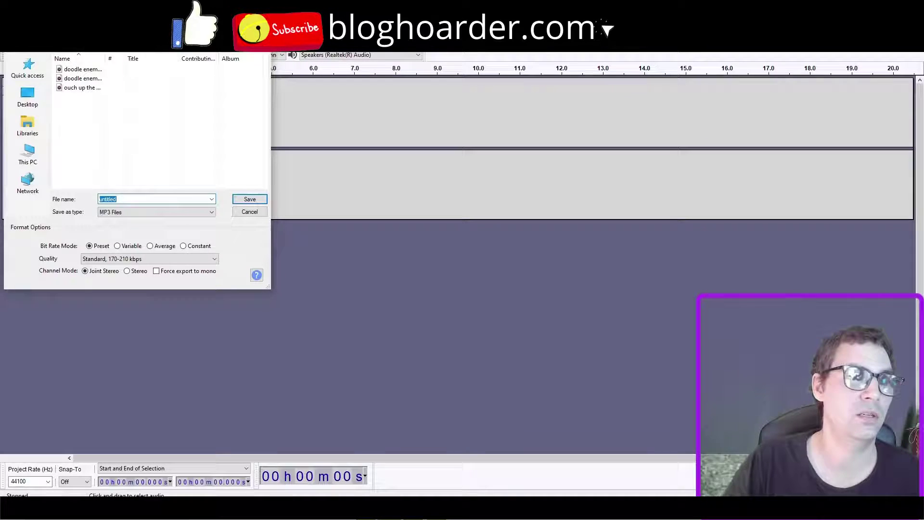
{"action": "left_click", "coordinate": [116, 44]}
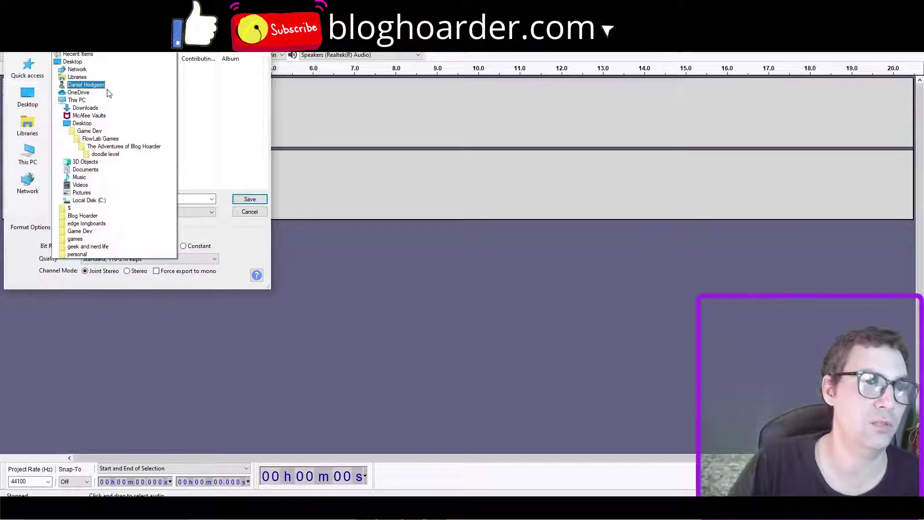
{"action": "left_click", "coordinate": [109, 107]}
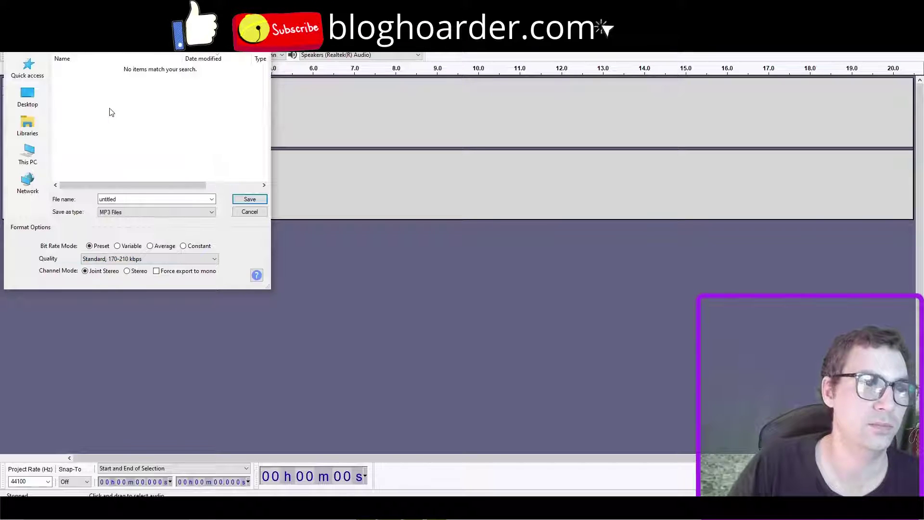
{"action": "double_click", "coordinate": [133, 198]}
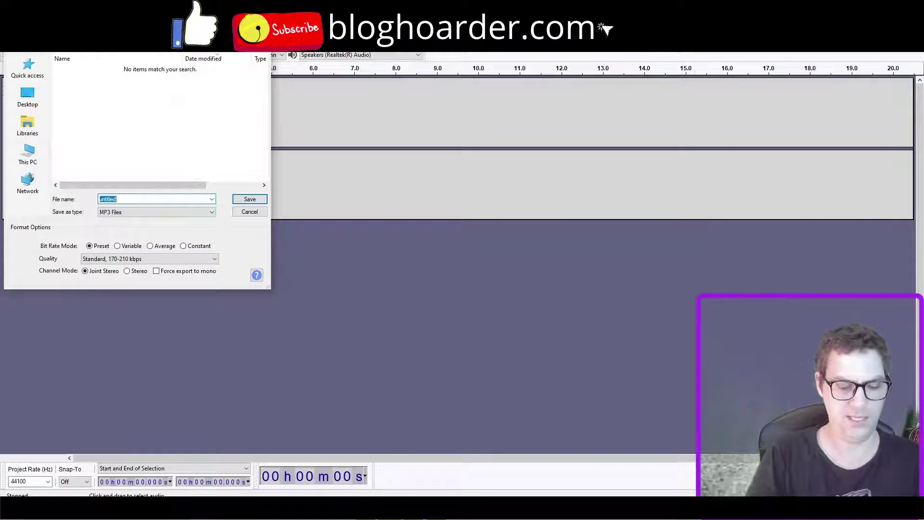
{"action": "type", "text": "yawz"}
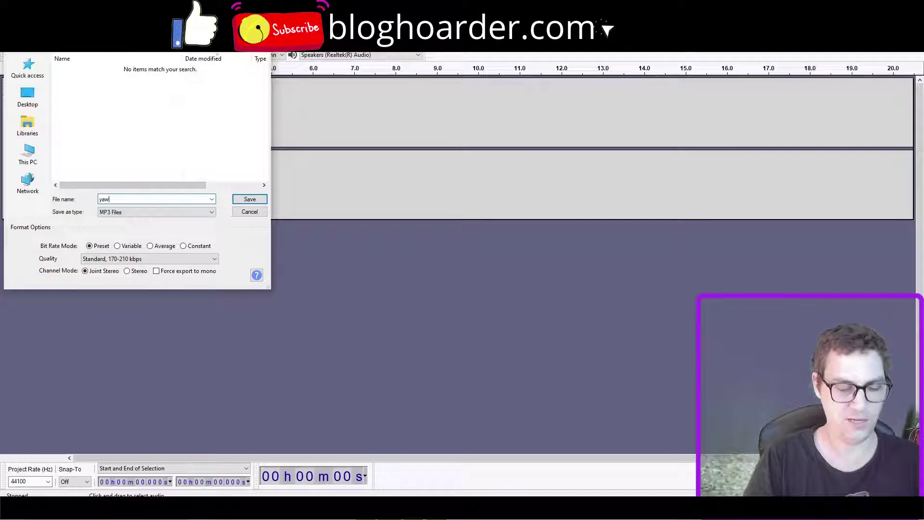
{"action": "type", "text": "a"}
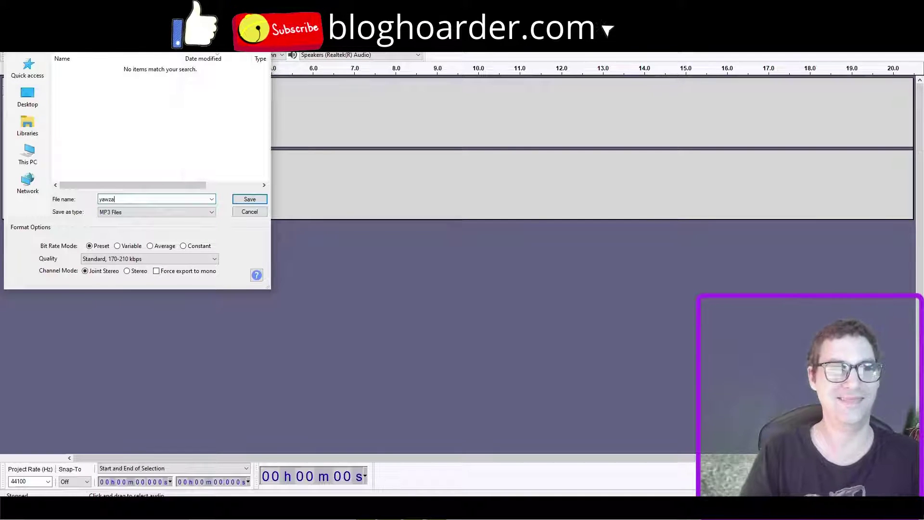
{"action": "type", "text": " spike sf"}
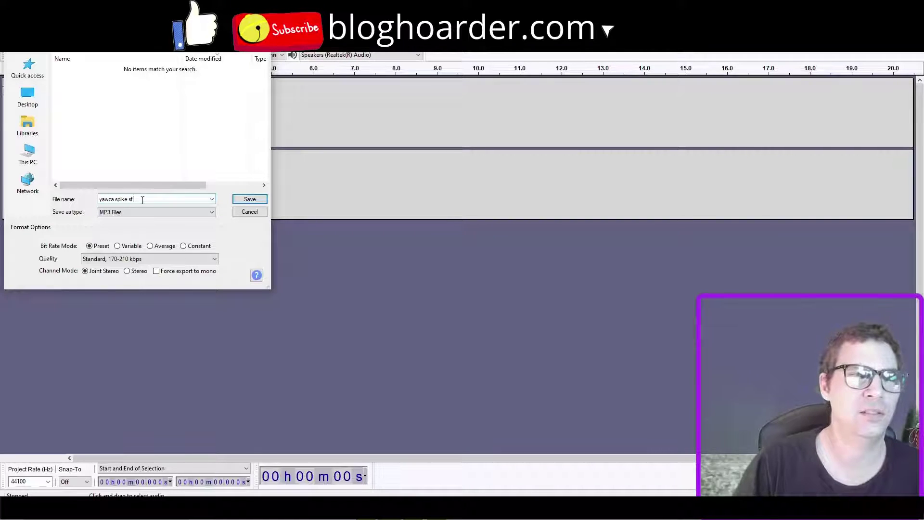
{"action": "left_click", "coordinate": [246, 200]}
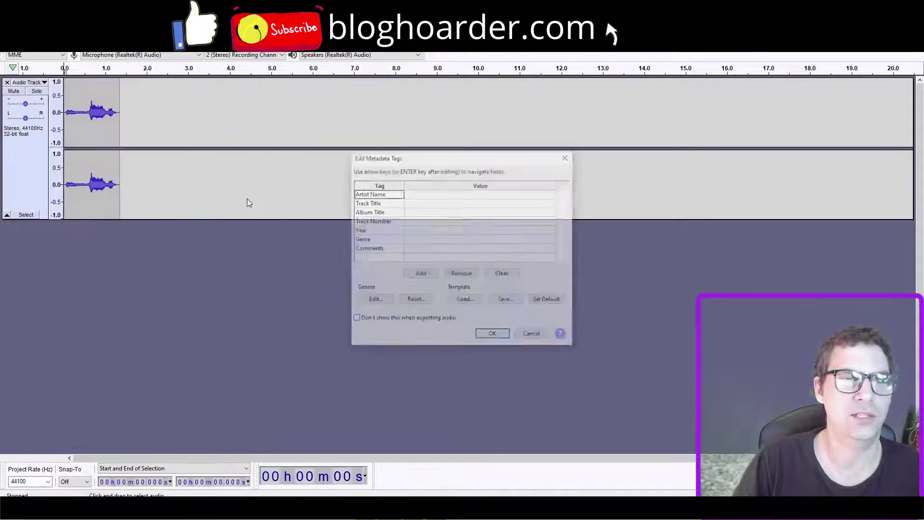
{"action": "left_click", "coordinate": [495, 337]}
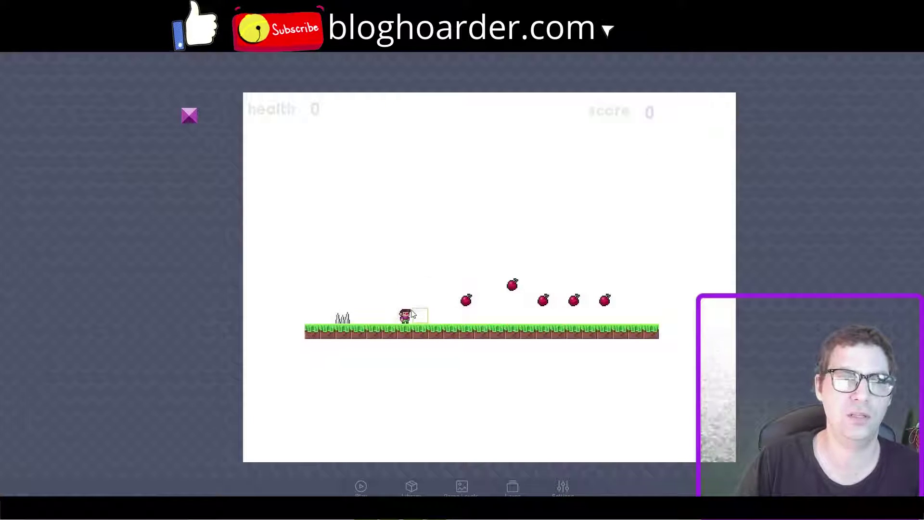
Open the player's Behaviors graph through Edit and pan to show all nodes
{"action": "left_click", "coordinate": [412, 314]}
{"action": "left_click", "coordinate": [423, 298]}
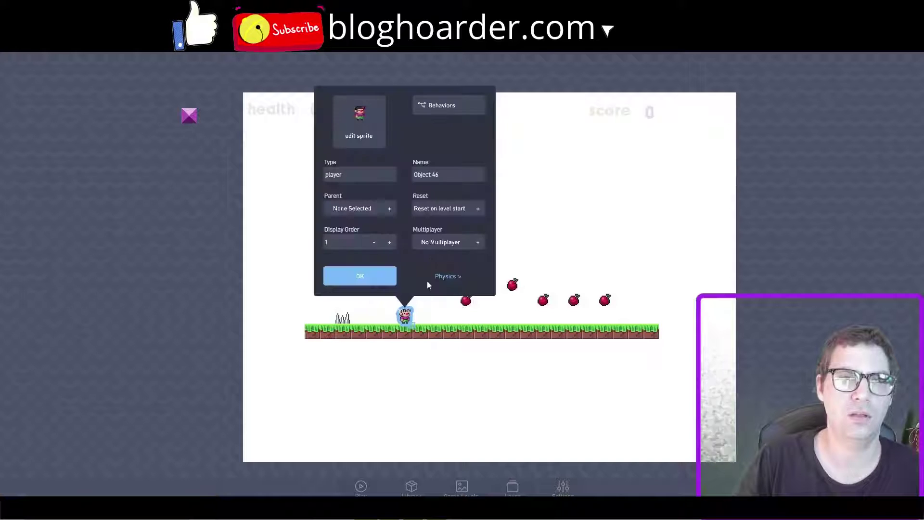
{"action": "left_click", "coordinate": [458, 109]}
{"action": "scroll", "coordinate": [559, 356], "scroll_direction": "down", "scroll_amount": 3}
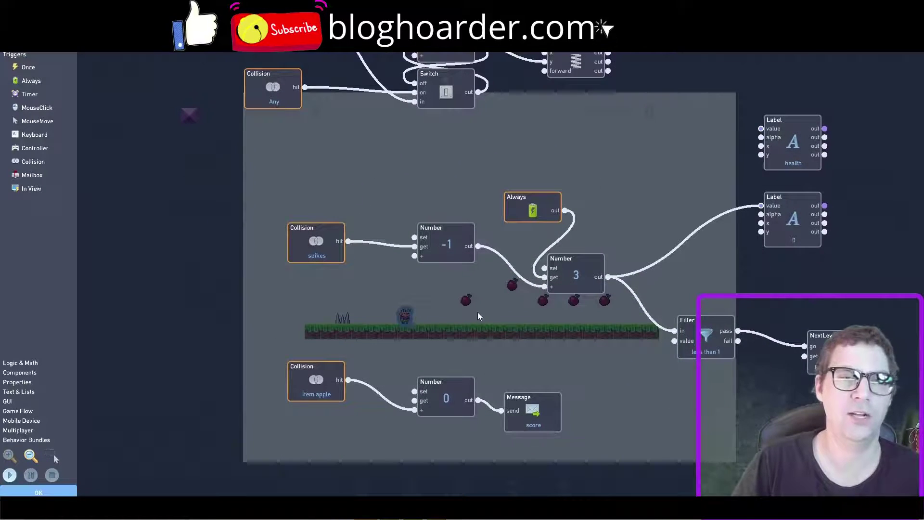
{"action": "scroll", "coordinate": [378, 305], "scroll_direction": "down", "scroll_amount": 2}
{"action": "scroll", "coordinate": [353, 315], "scroll_direction": "up", "scroll_amount": 1}
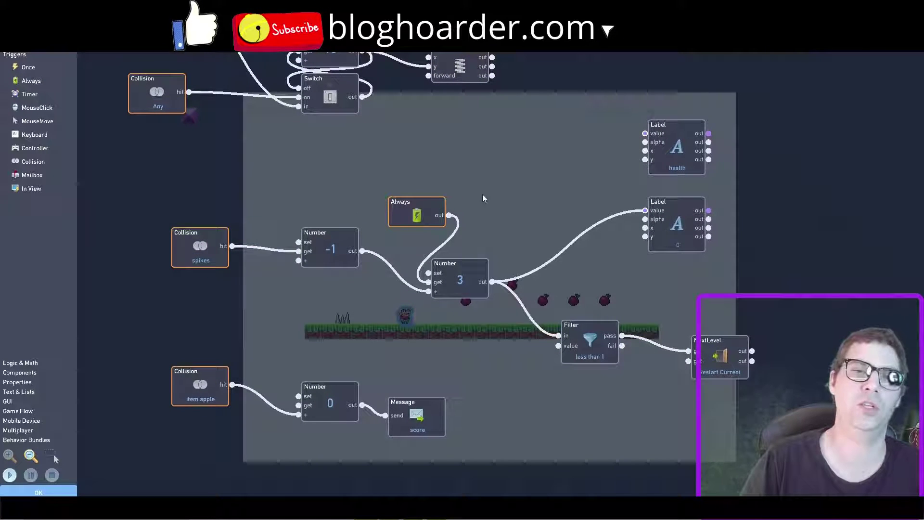
{"action": "left_click_drag", "start_coordinate": [484, 198], "coordinate": [535, 204]}
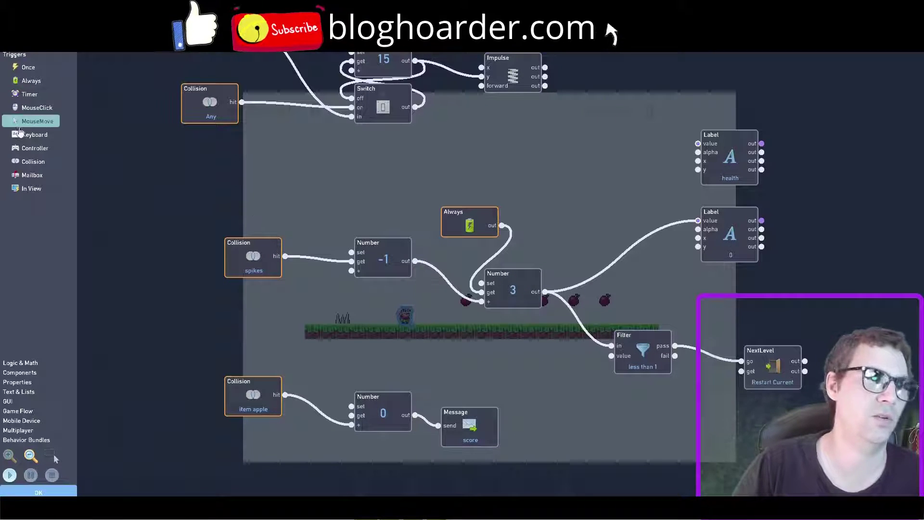
Add a SoundEffect node wired to the spikes collision and open its settings
{"action": "left_click", "coordinate": [23, 364]}
{"action": "left_click", "coordinate": [24, 374]}
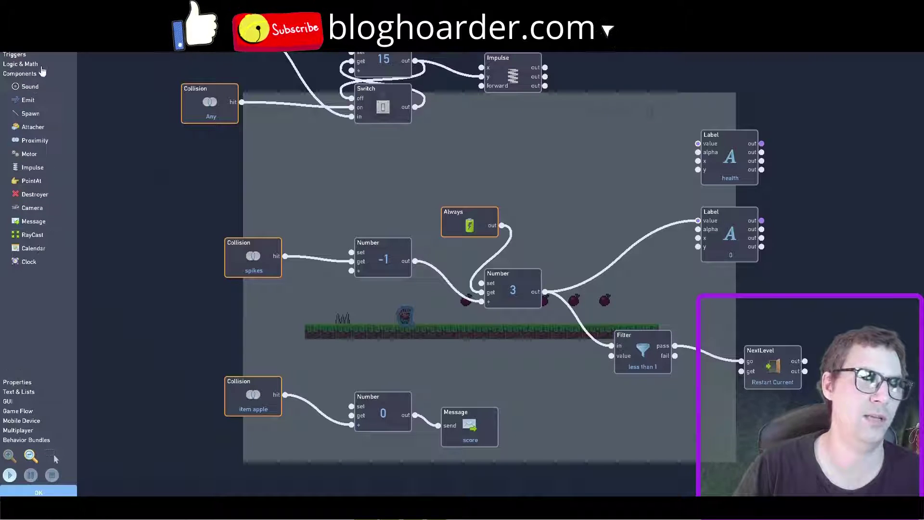
{"action": "left_click_drag", "start_coordinate": [32, 93], "coordinate": [317, 222]}
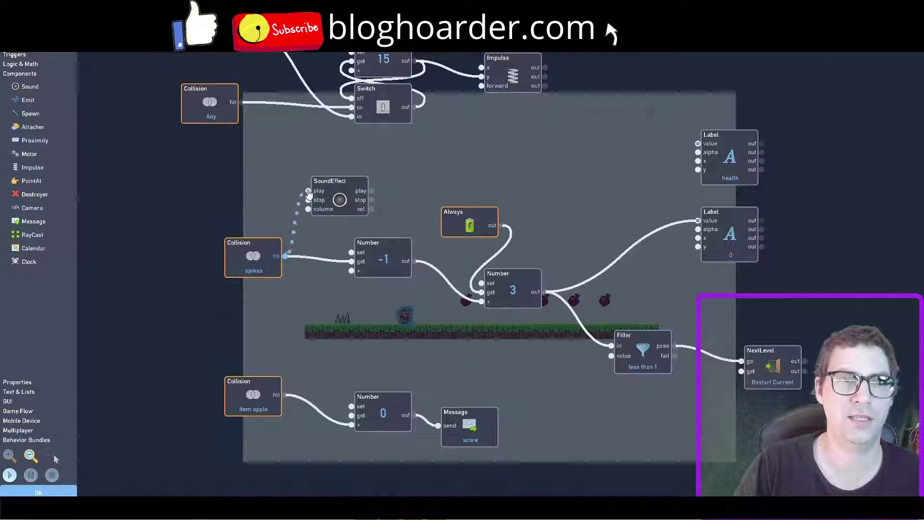
{"action": "left_click_drag", "start_coordinate": [308, 193], "coordinate": [308, 192]}
{"action": "left_click", "coordinate": [337, 199]}
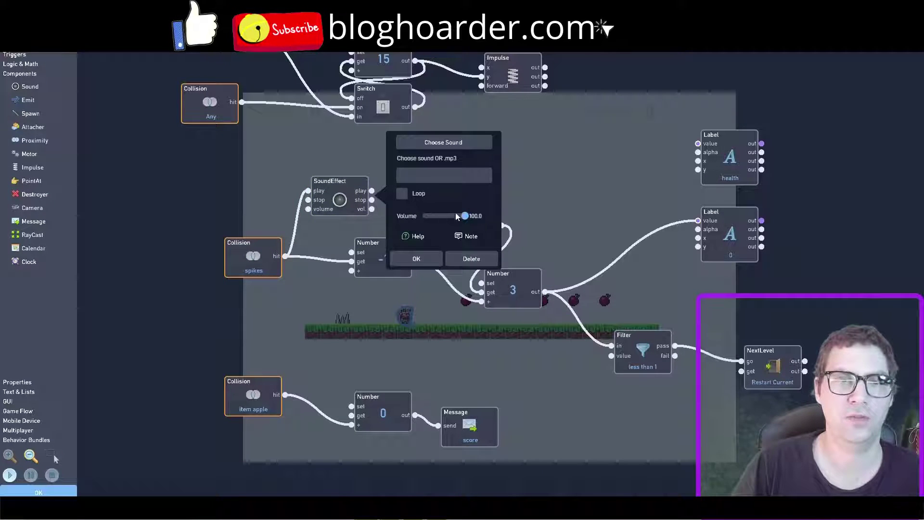
Upload yawza spike sf.mp3 and set it as the node's sound
{"action": "left_click", "coordinate": [460, 150]}
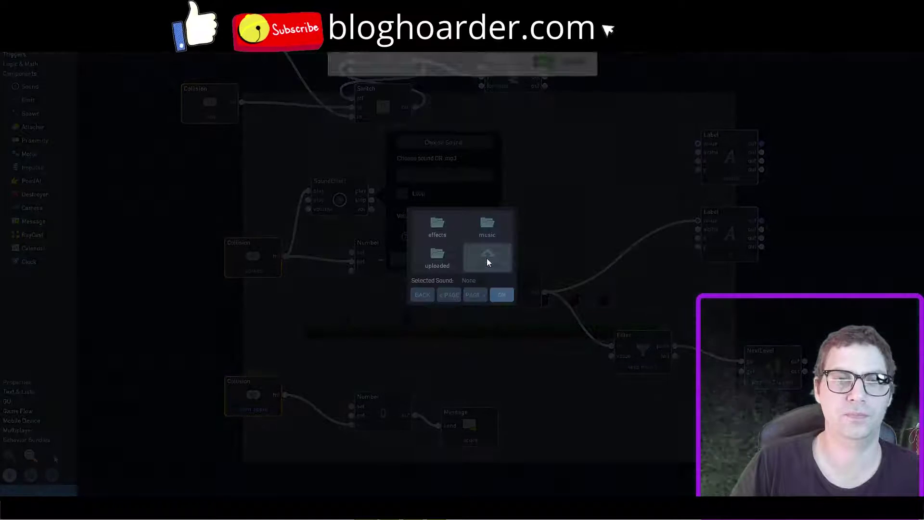
{"action": "left_click", "coordinate": [487, 262]}
{"action": "left_click", "coordinate": [422, 137]}
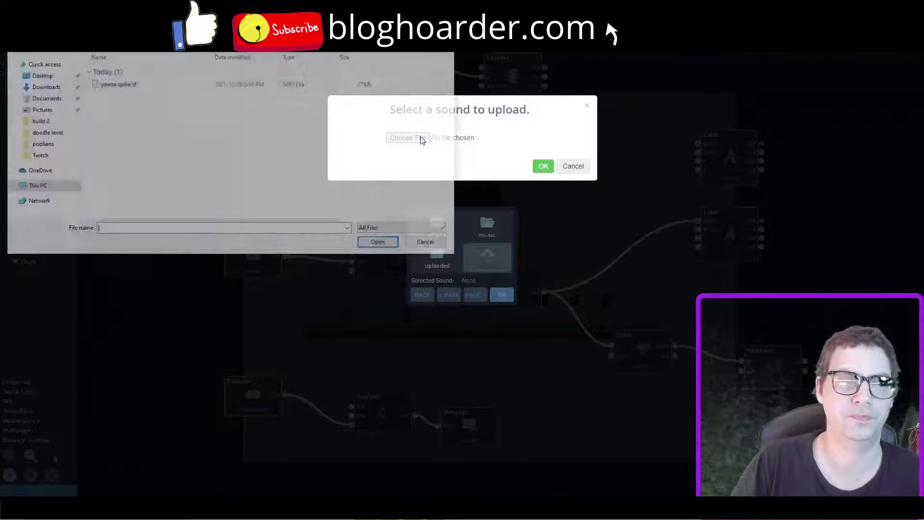
{"action": "double_click", "coordinate": [132, 88]}
{"action": "left_click", "coordinate": [543, 167]}
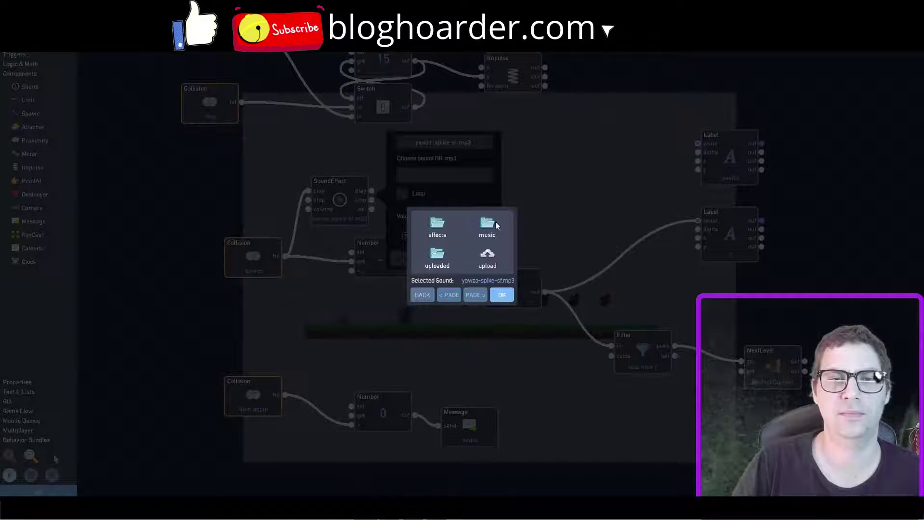
{"action": "left_click", "coordinate": [504, 296]}
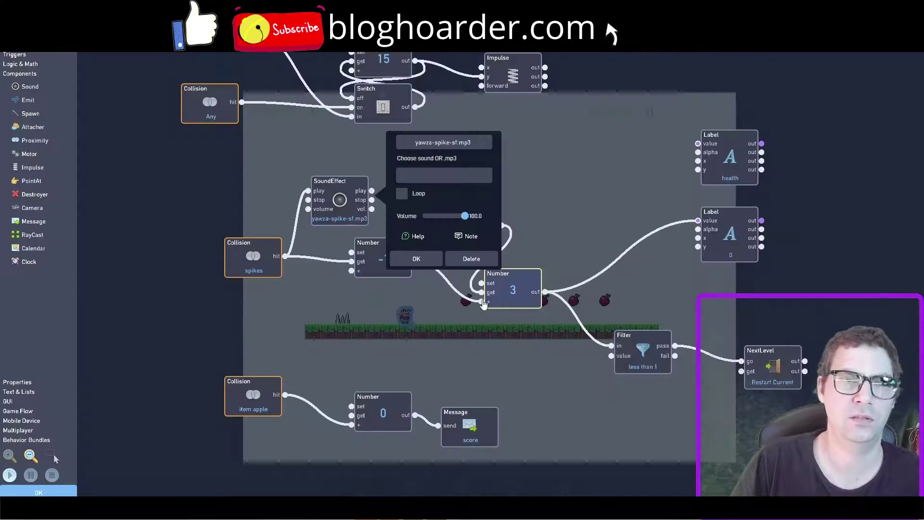
{"action": "left_click", "coordinate": [417, 259]}
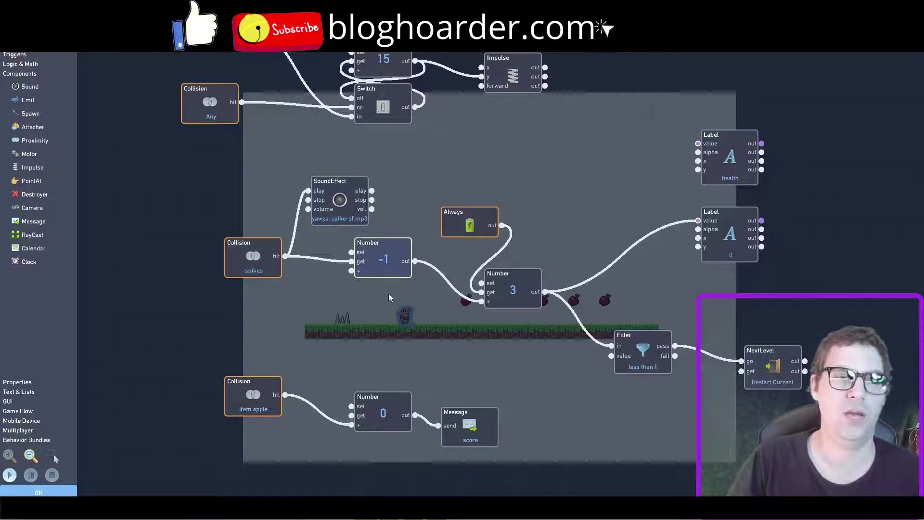
Close the behavior editor and player panel, and start play mode
{"action": "left_click", "coordinate": [38, 493]}
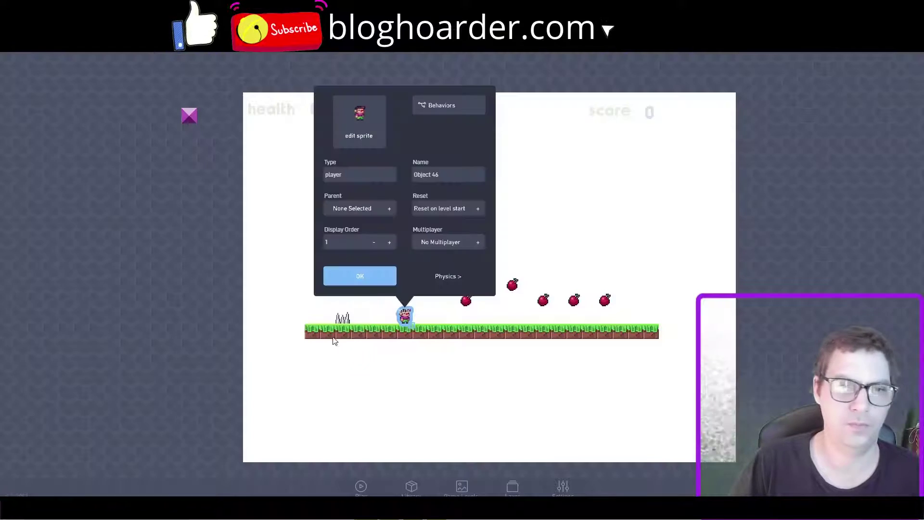
{"action": "left_click", "coordinate": [375, 284]}
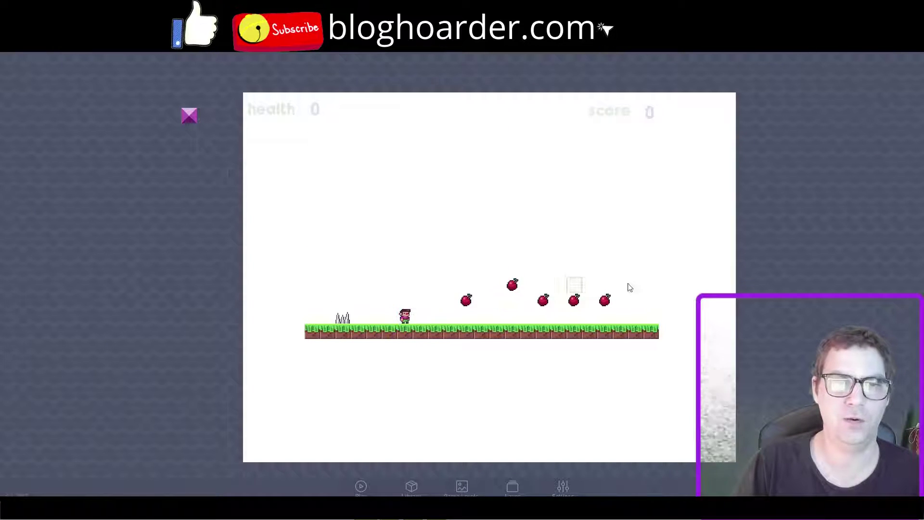
{"action": "left_click", "coordinate": [360, 488]}
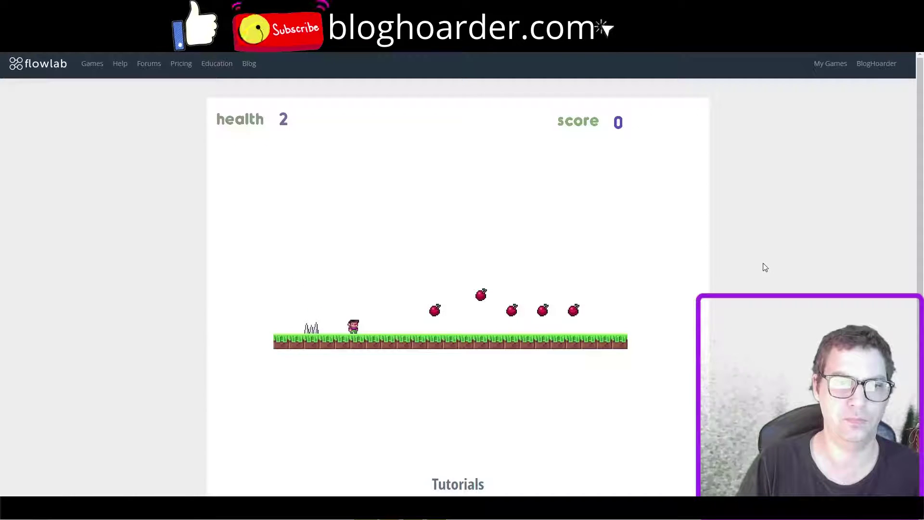
Walk right to grab an apple, then jump onto the spikes twice
{"action": "key", "text": "Right"}
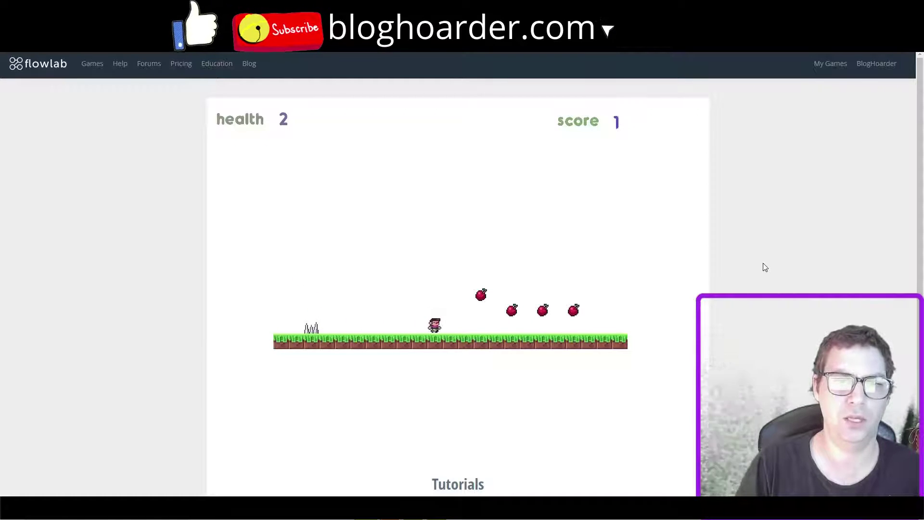
{"action": "key", "text": "Left"}
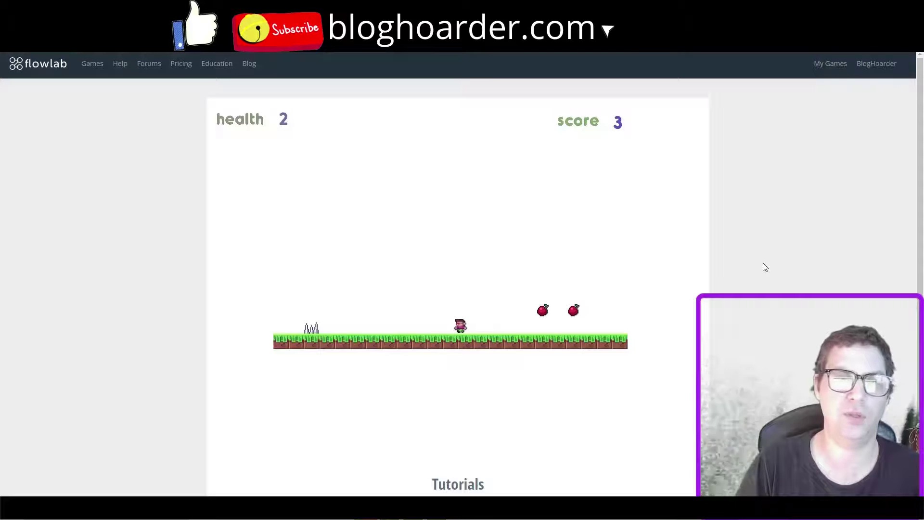
{"action": "key", "text": "Up"}
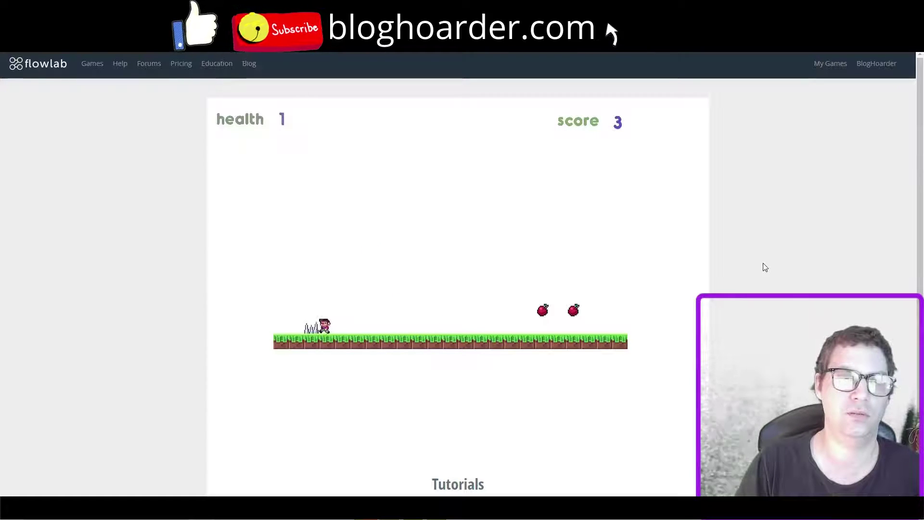
{"action": "key", "text": "Right"}
{"action": "key", "text": "Left"}
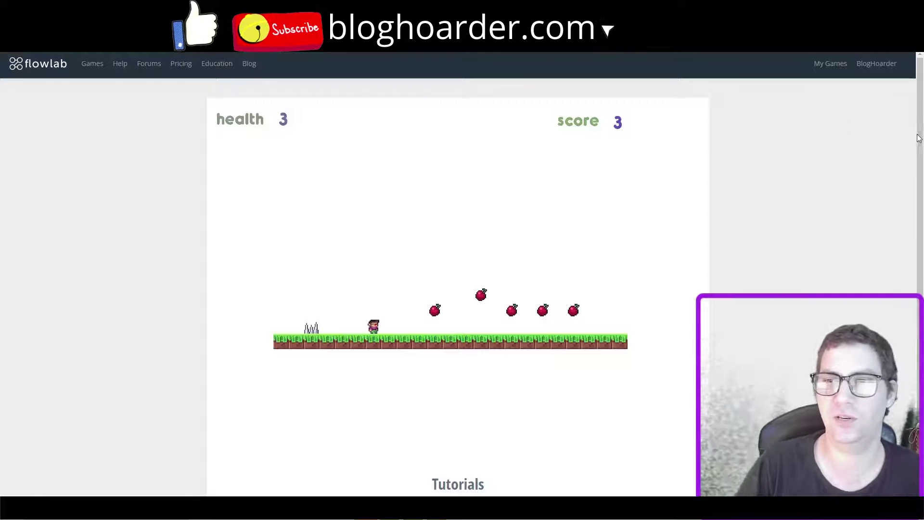
{"action": "scroll", "coordinate": [551, 358], "scroll_direction": "down", "scroll_amount": 2}
Return to the Flowlab editor, opening and then cancelling an apple's action menu
{"action": "left_click", "coordinate": [406, 475]}
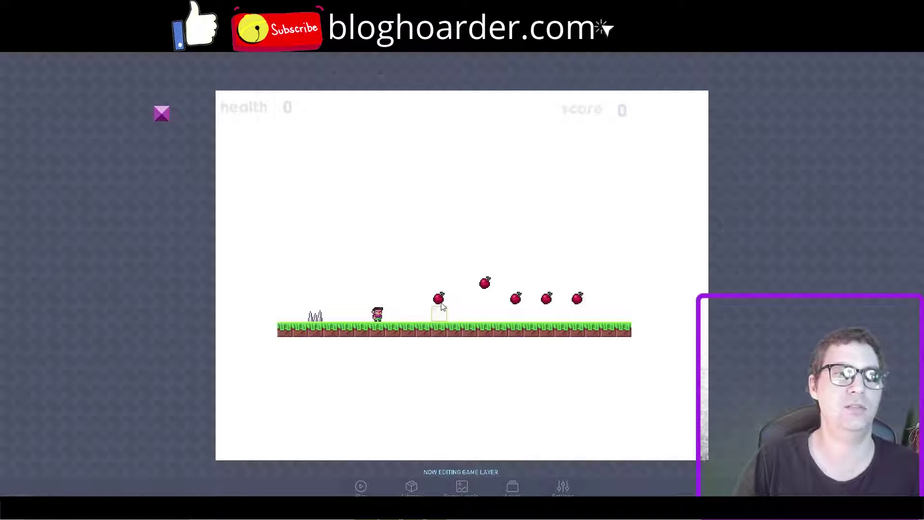
{"action": "left_click", "coordinate": [439, 300]}
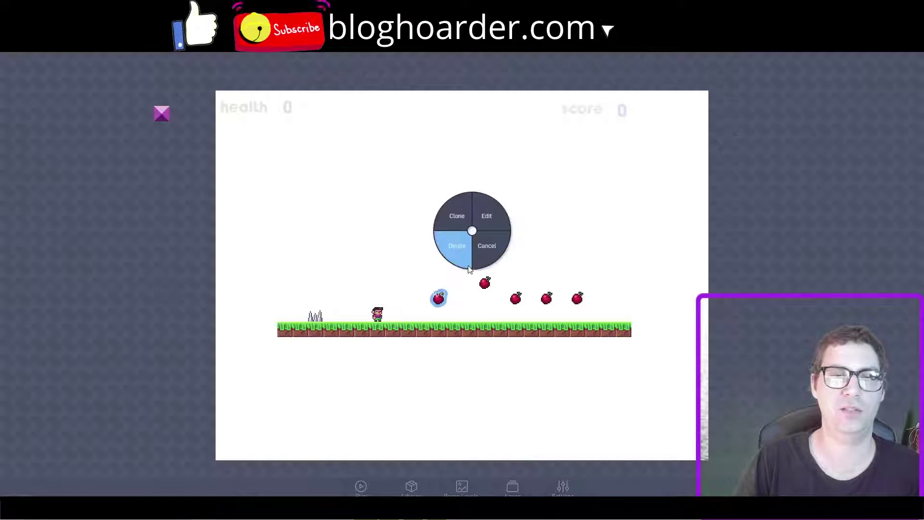
{"action": "left_click", "coordinate": [485, 249]}
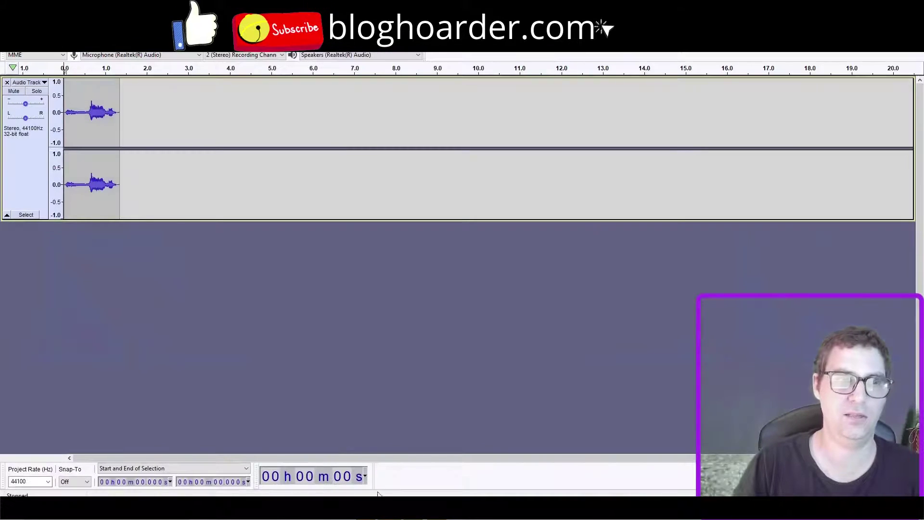
Delete the old clip, then record and stop a first voice take
{"action": "key", "text": "ctrl+a"}
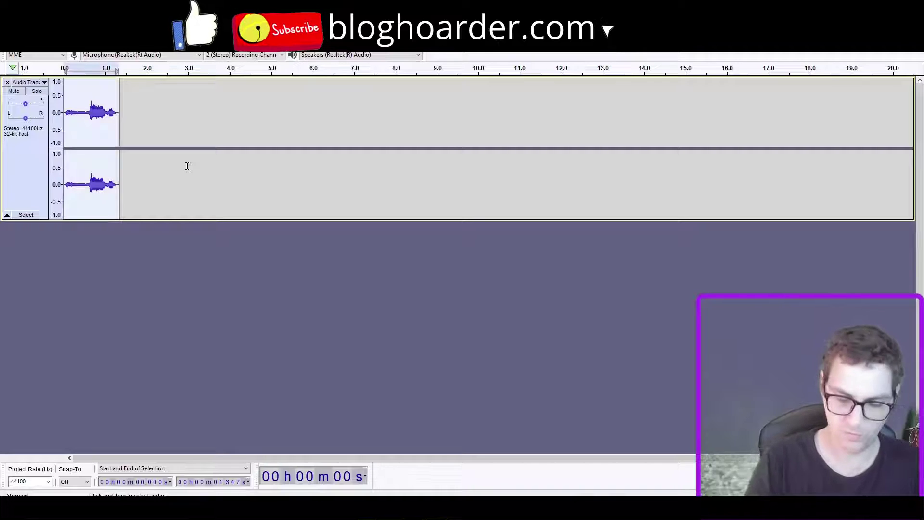
{"action": "key", "text": "Delete"}
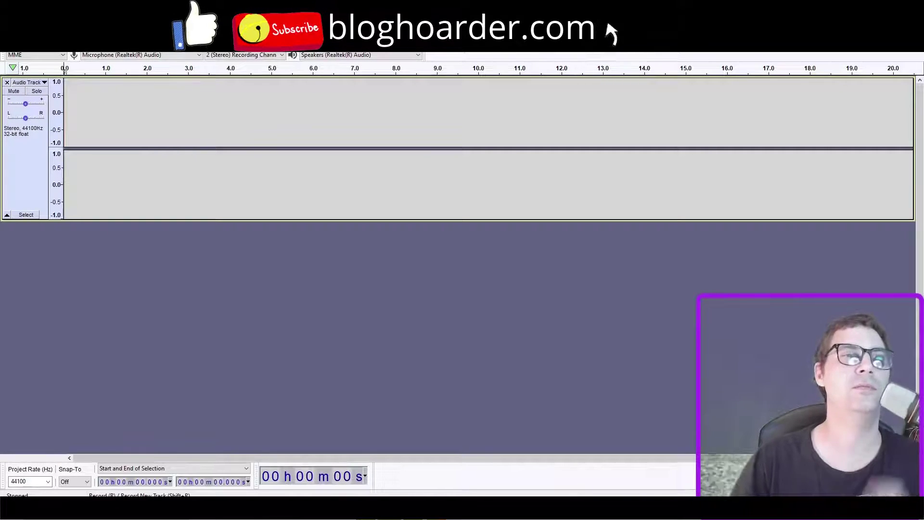
{"action": "key", "text": "r"}
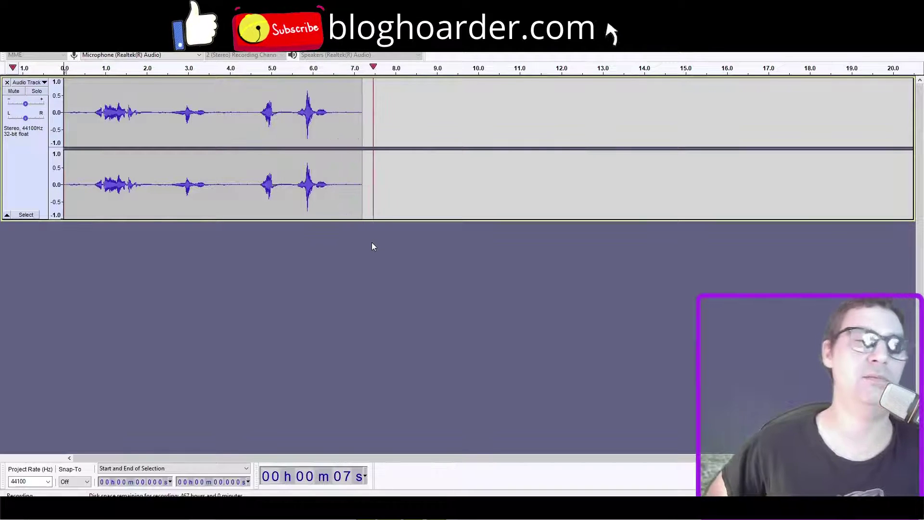
{"action": "key", "text": "space"}
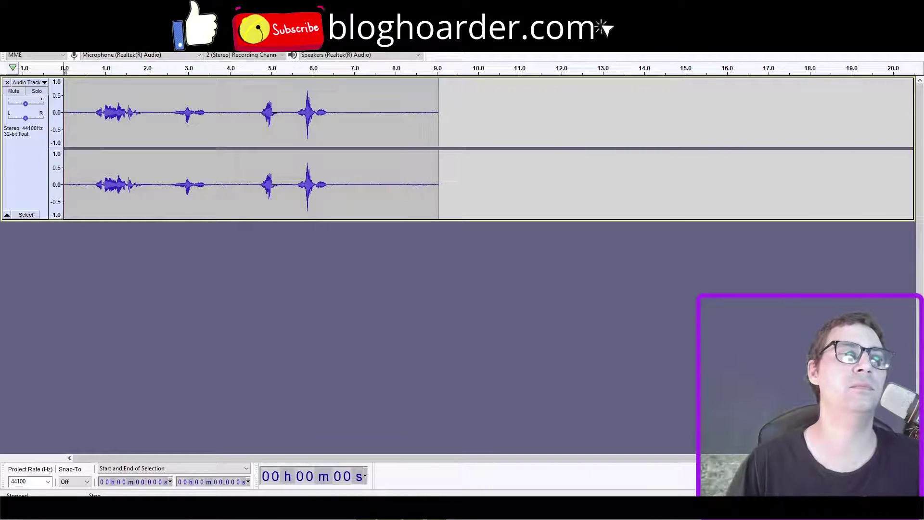
{"action": "left_click", "coordinate": [615, 37]}
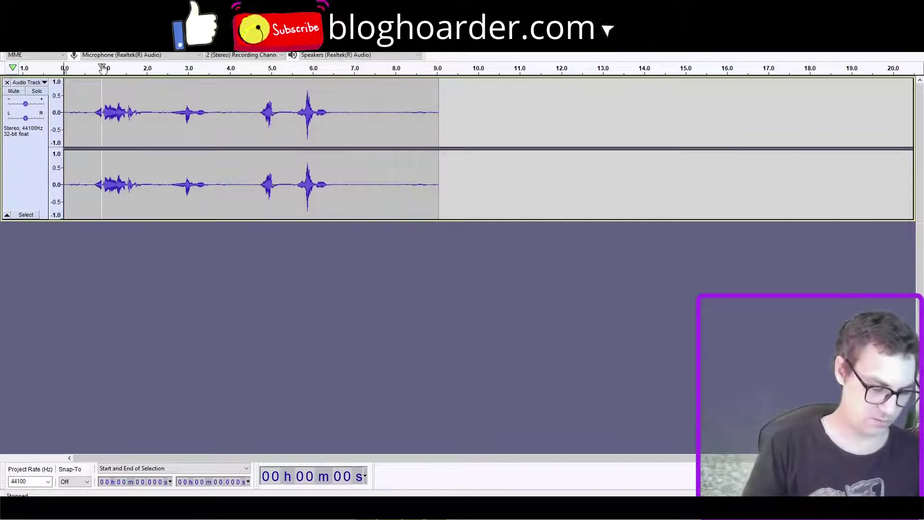
Discard that take and record a new take of about eight seconds
{"action": "key", "text": "ctrl+a"}
{"action": "key", "text": "Delete"}
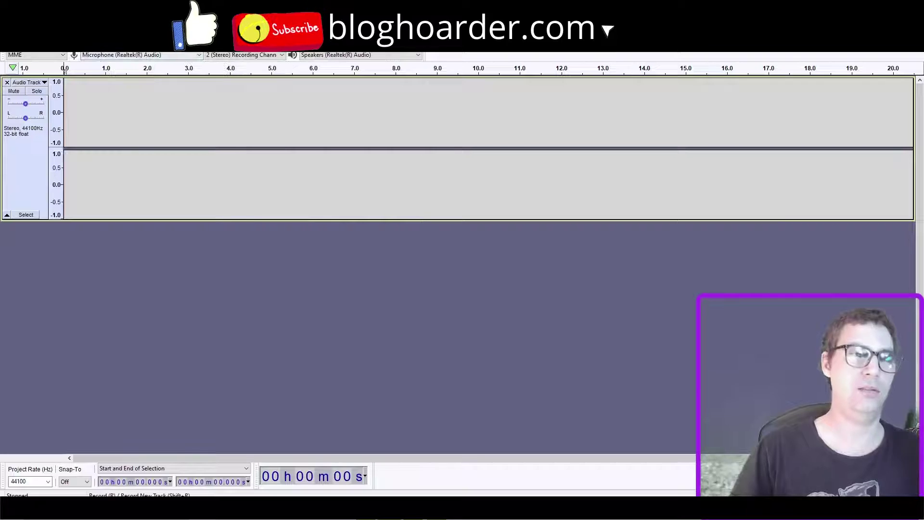
{"action": "key", "text": "r"}
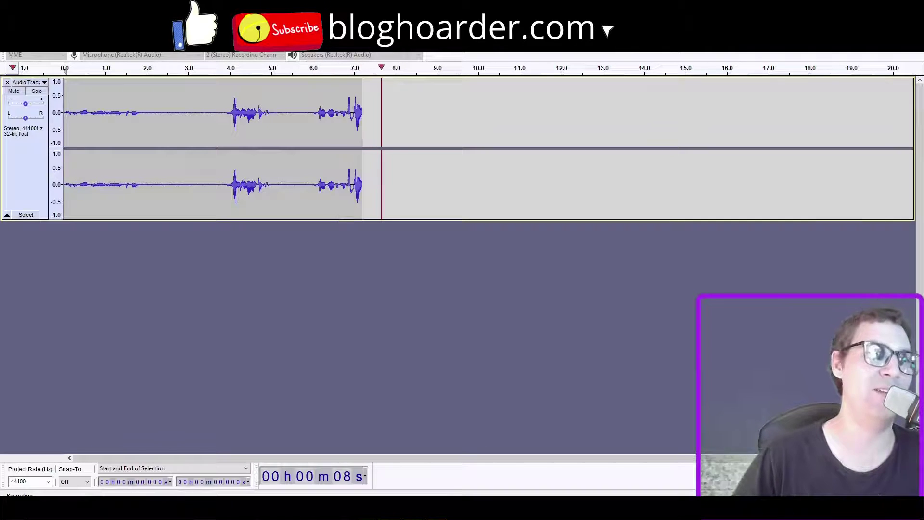
{"action": "key", "text": "space"}
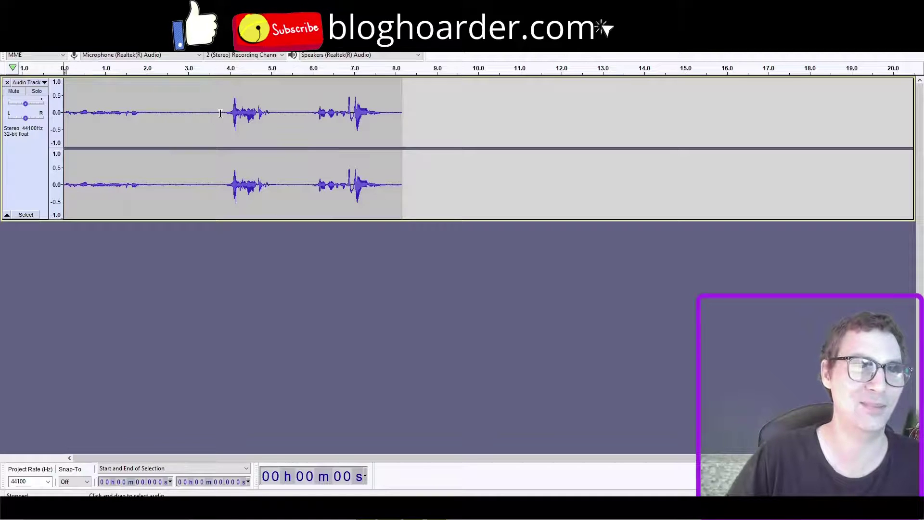
Delete the quiet opening before the speech and preview the result
{"action": "left_click_drag", "start_coordinate": [221, 110], "coordinate": [65, 110]}
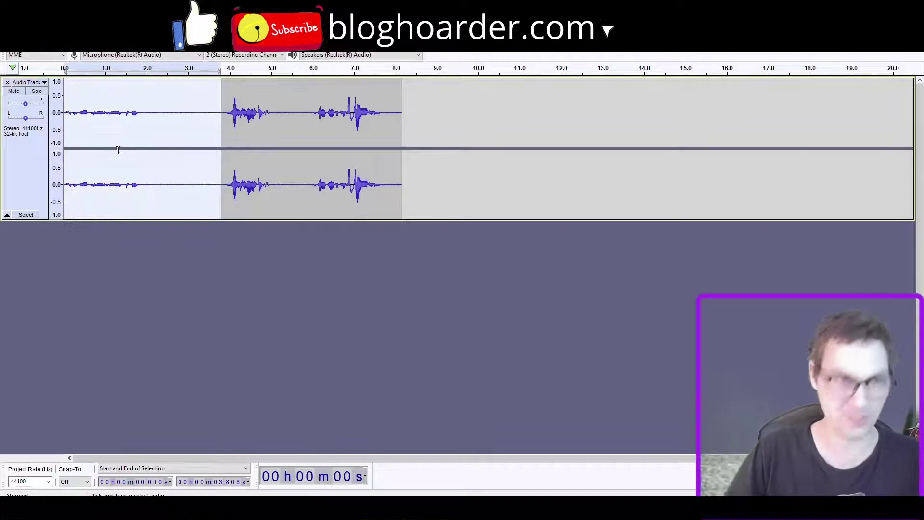
{"action": "key", "text": "Delete"}
{"action": "key", "text": "space"}
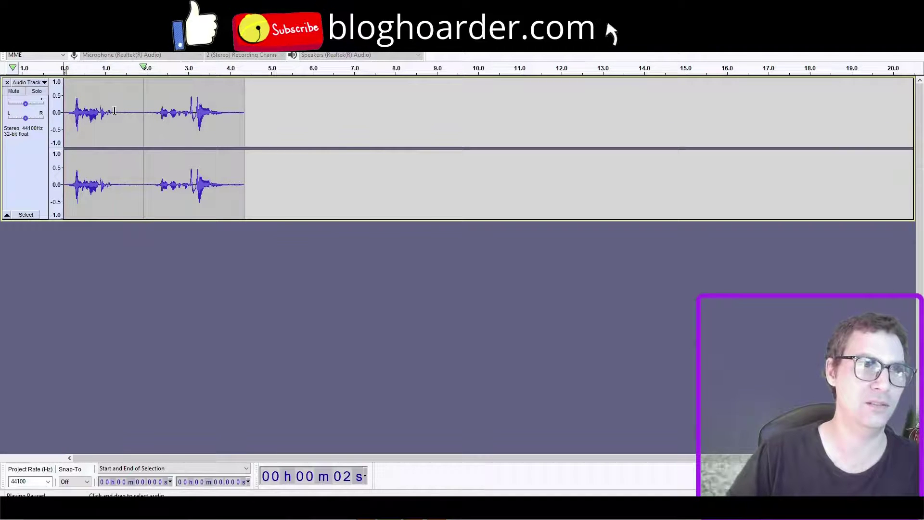
Delete everything after the first spoken burst, leaving about 1.2 seconds, and preview it
{"action": "left_click_drag", "start_coordinate": [115, 110], "coordinate": [245, 110]}
{"action": "key", "text": "Delete"}
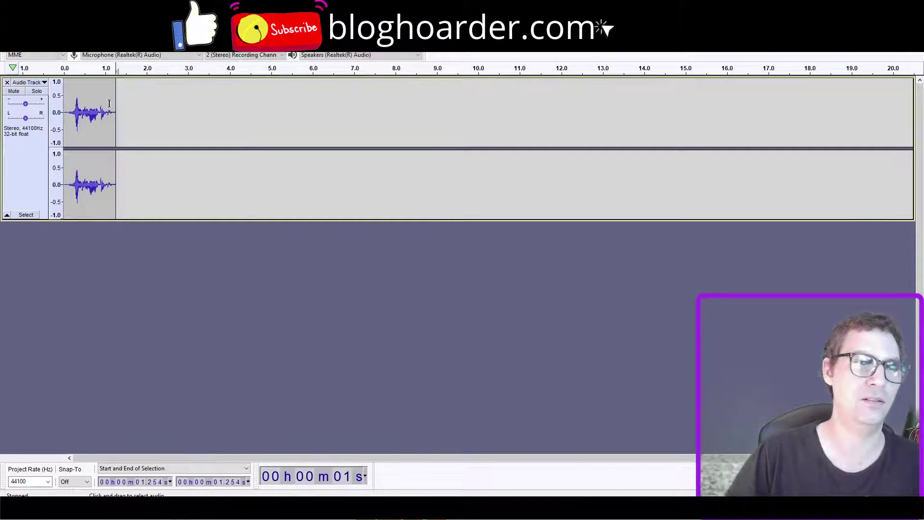
{"action": "left_click", "coordinate": [67, 104]}
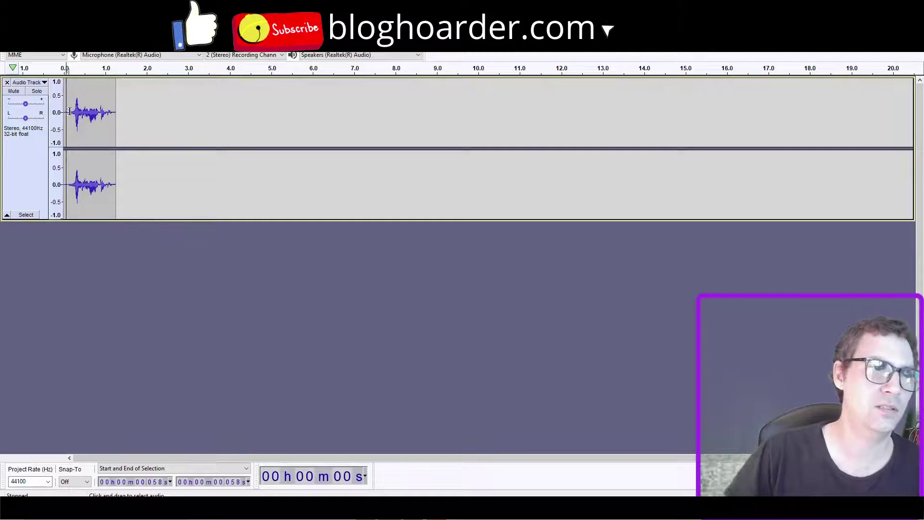
{"action": "key", "text": "space"}
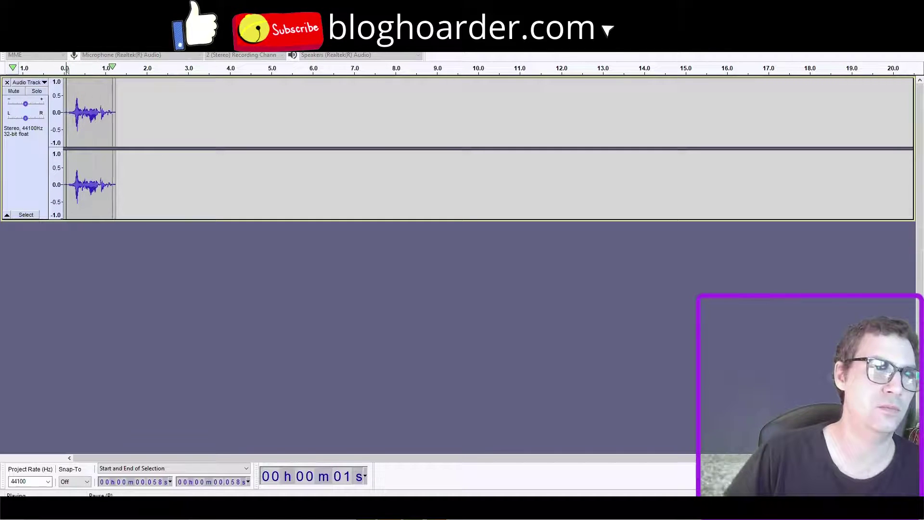
{"action": "key", "text": "alt+f"}
{"action": "mouse_move", "coordinate": [25, 86]}
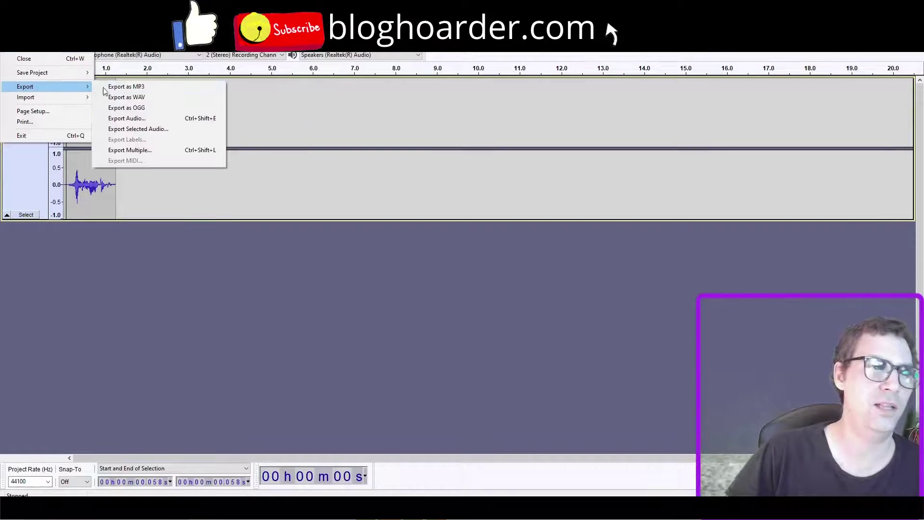
Export the trimmed clip as the MP3 file 'yes an apple'
{"action": "left_click", "coordinate": [123, 89]}
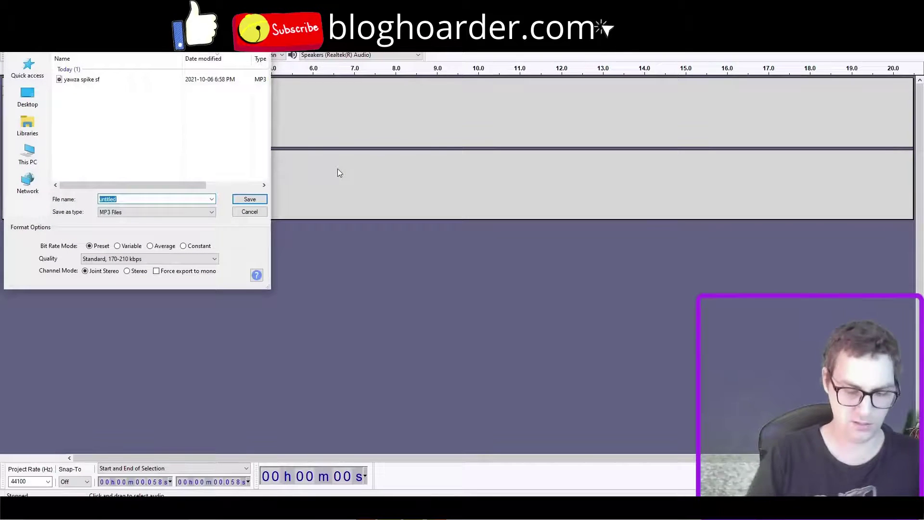
{"action": "type", "text": "yes an appl"}
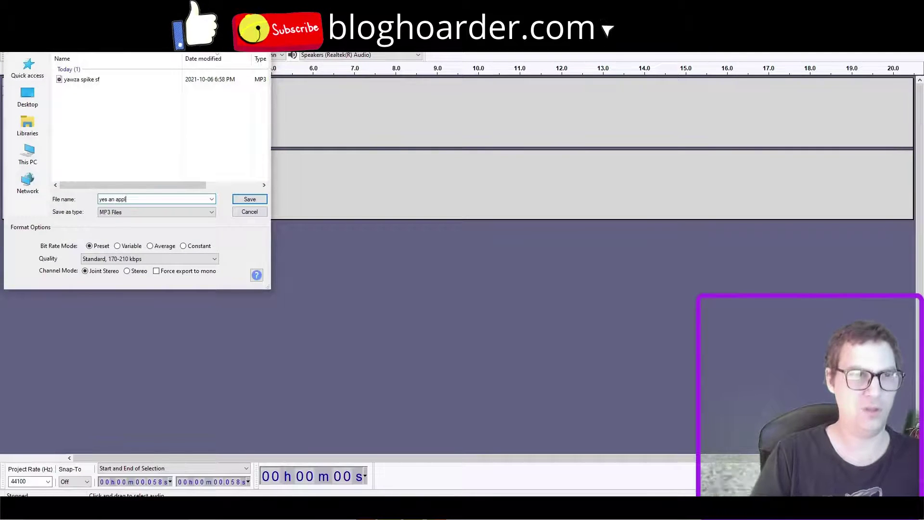
{"action": "key", "text": "Return"}
{"action": "key", "text": "Return"}
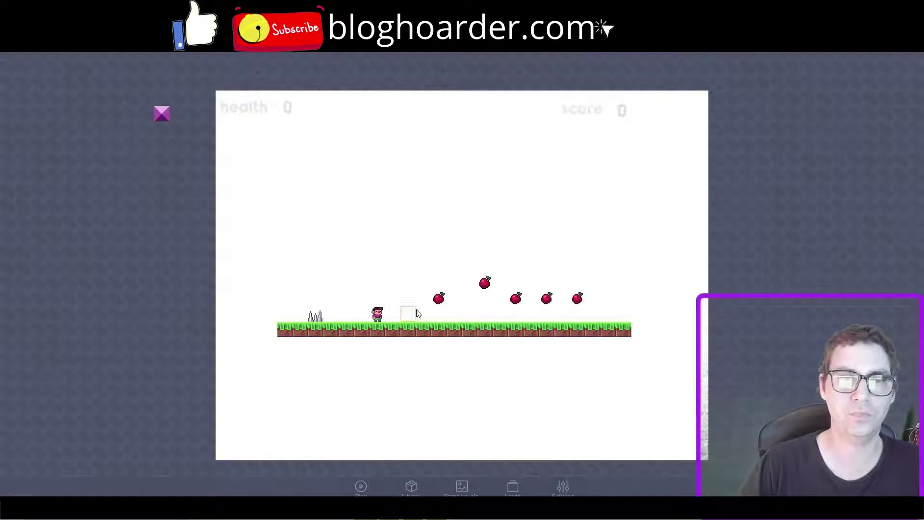
Open the player sprite's properties and its Behaviors graph
{"action": "left_click", "coordinate": [381, 317]}
{"action": "left_click", "coordinate": [394, 299]}
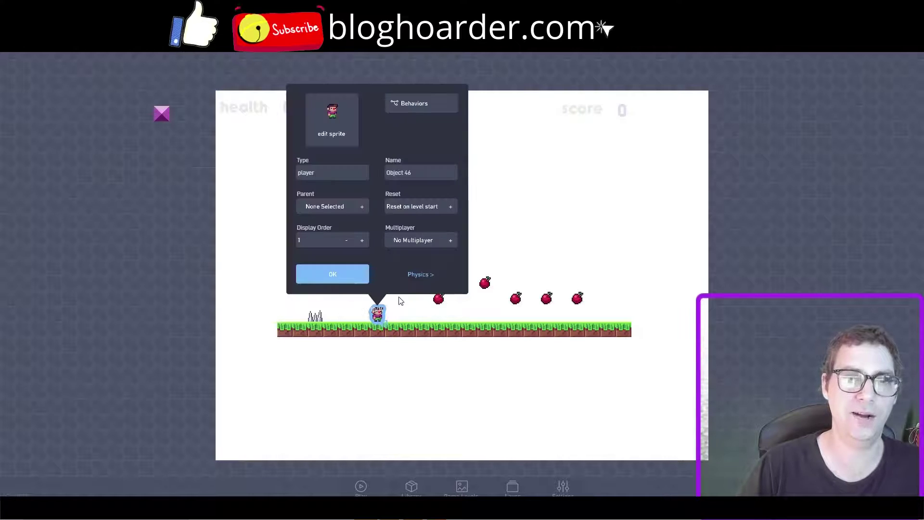
{"action": "left_click", "coordinate": [413, 104]}
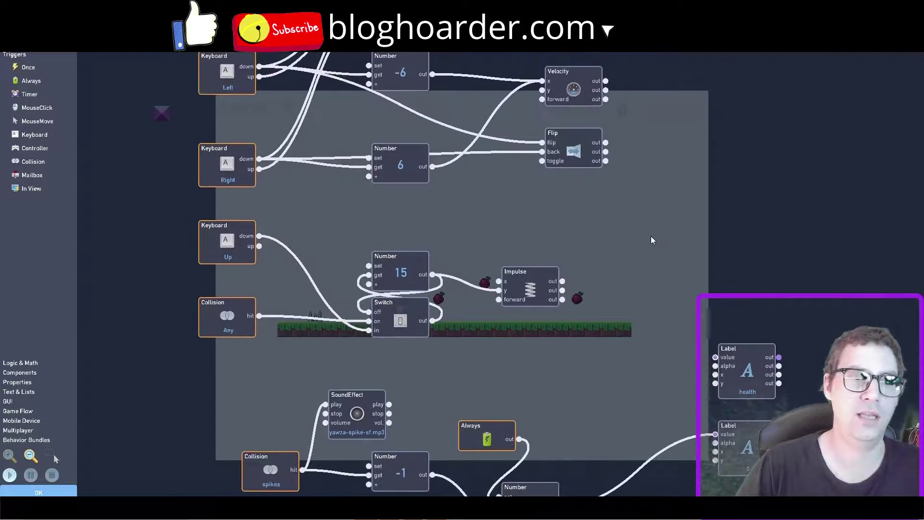
{"action": "scroll", "coordinate": [681, 159], "scroll_direction": "down", "scroll_amount": 1}
{"action": "scroll", "coordinate": [654, 130], "scroll_direction": "down", "scroll_amount": 3}
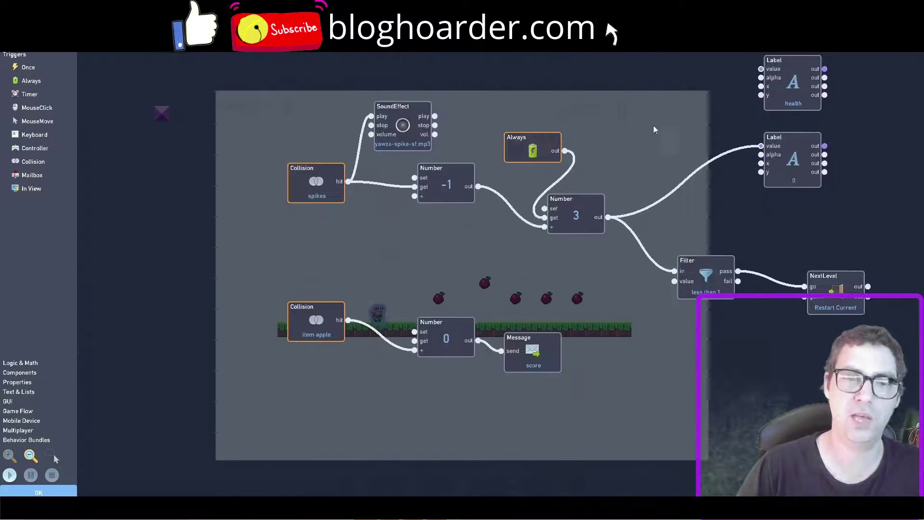
{"action": "scroll", "coordinate": [629, 424], "scroll_direction": "down", "scroll_amount": 2}
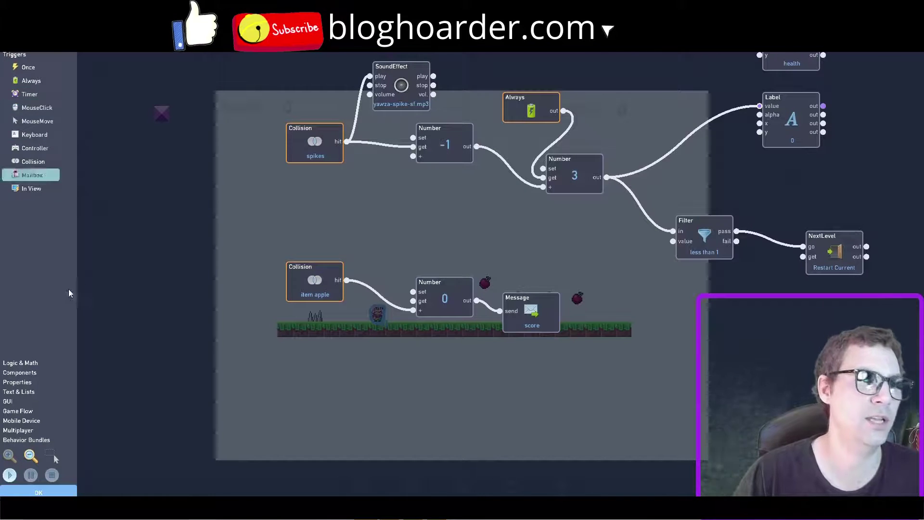
Add a SoundEffect block and wire the item apple collision hit to its play input
{"action": "left_click", "coordinate": [20, 372]}
{"action": "left_click_drag", "start_coordinate": [30, 86], "coordinate": [387, 245]}
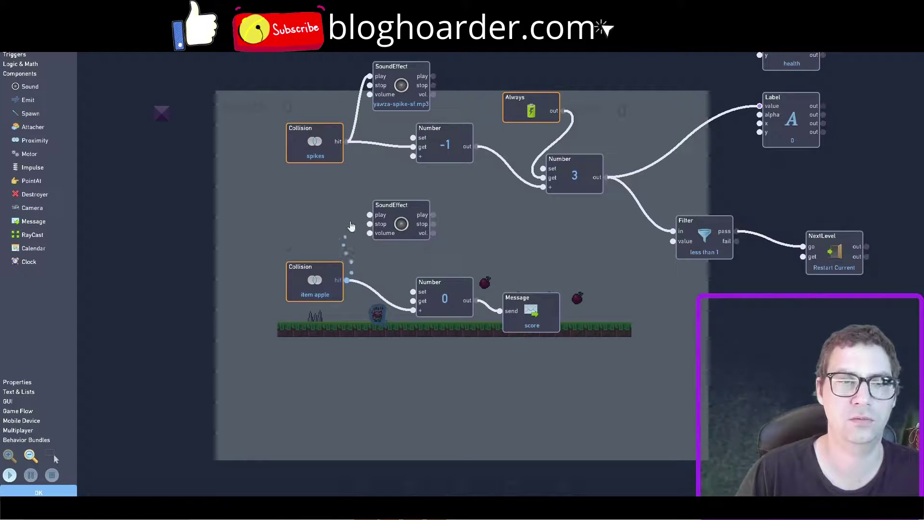
{"action": "left_click_drag", "start_coordinate": [347, 280], "coordinate": [370, 214]}
Upload yes-an-apple.mp3 as the block's sound and close the behaviour graph
{"action": "left_click", "coordinate": [399, 230]}
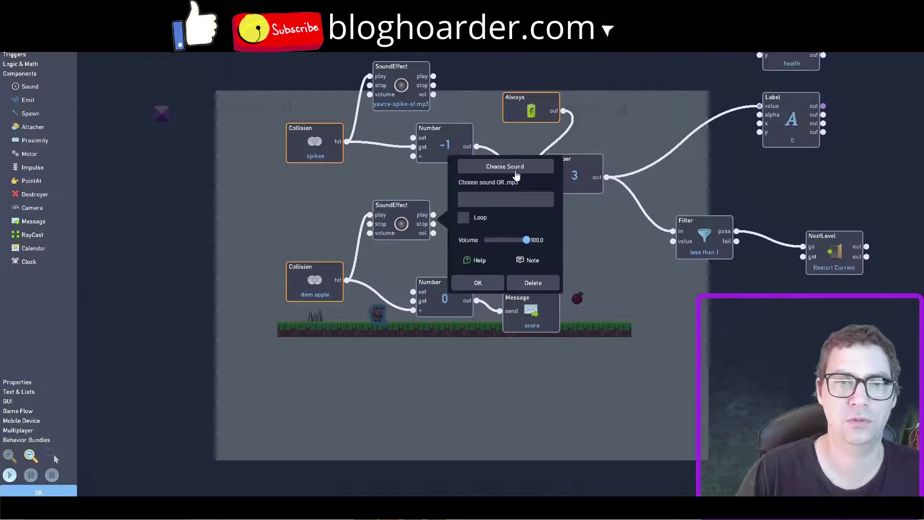
{"action": "left_click", "coordinate": [514, 167]}
{"action": "left_click", "coordinate": [490, 256]}
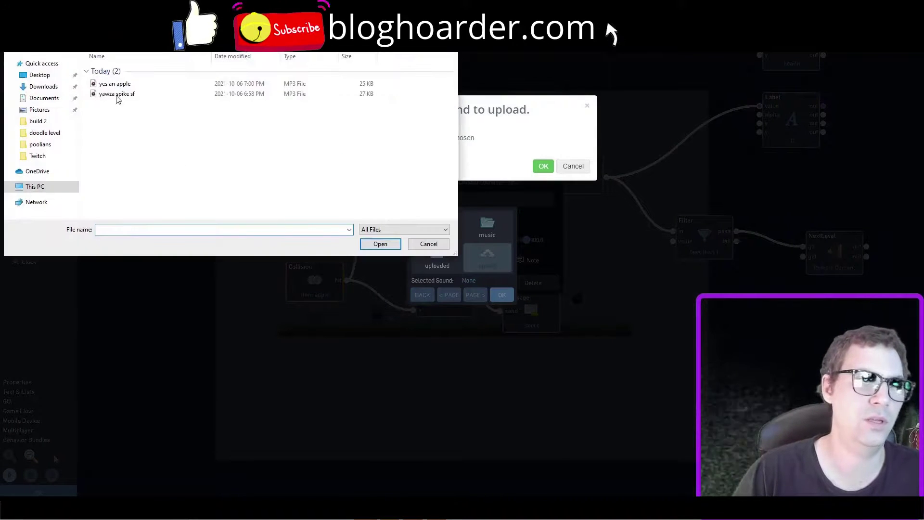
{"action": "double_click", "coordinate": [115, 85]}
{"action": "left_click", "coordinate": [544, 166]}
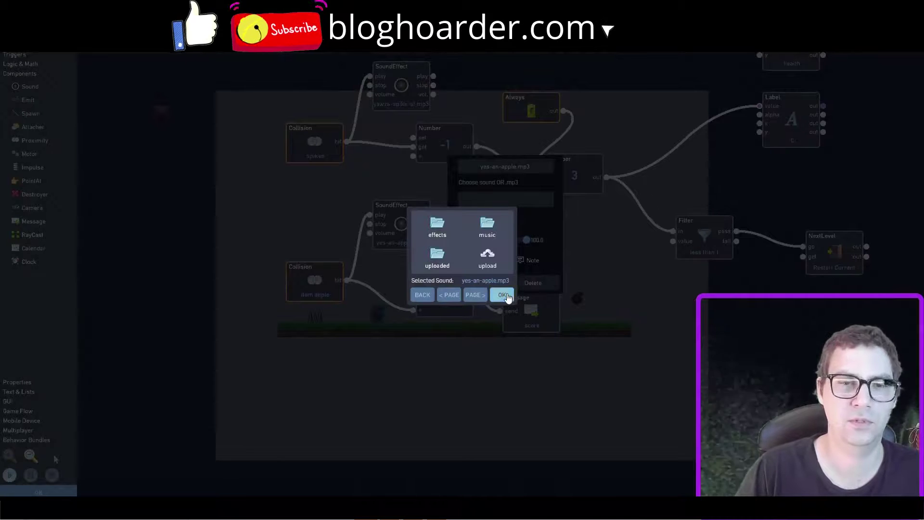
{"action": "left_click", "coordinate": [508, 297]}
{"action": "left_click", "coordinate": [479, 283]}
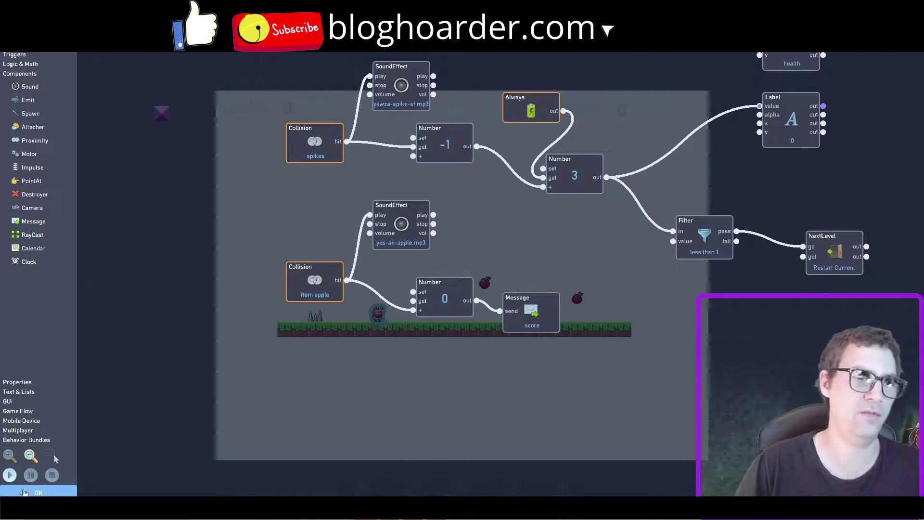
{"action": "left_click", "coordinate": [24, 493]}
Close the player properties, start the play-test, and run and jump toward the apples
{"action": "left_click", "coordinate": [349, 283]}
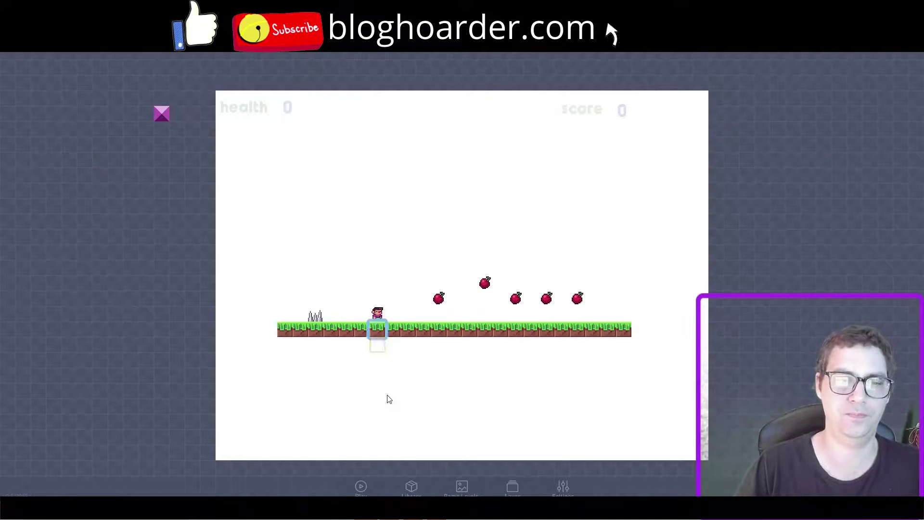
{"action": "left_click", "coordinate": [363, 487]}
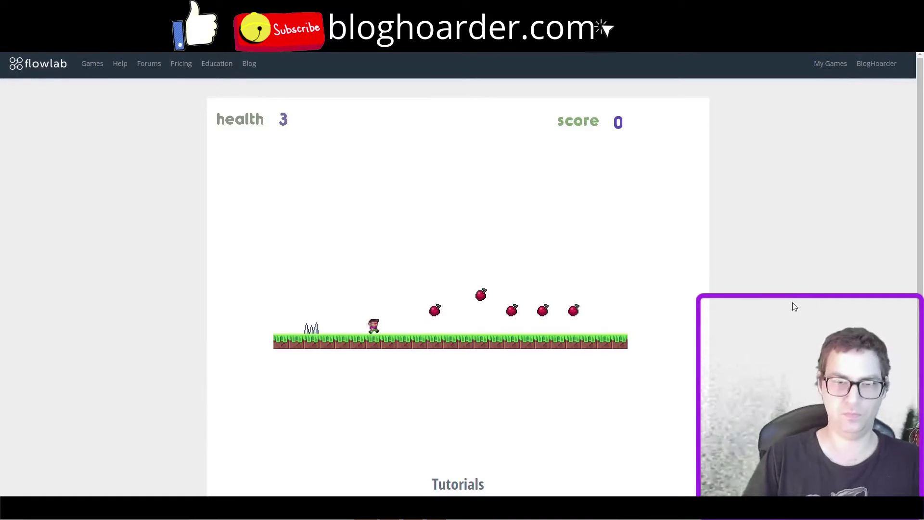
{"action": "key", "text": "Right"}
{"action": "key", "text": "Left"}
{"action": "key", "text": "Up"}
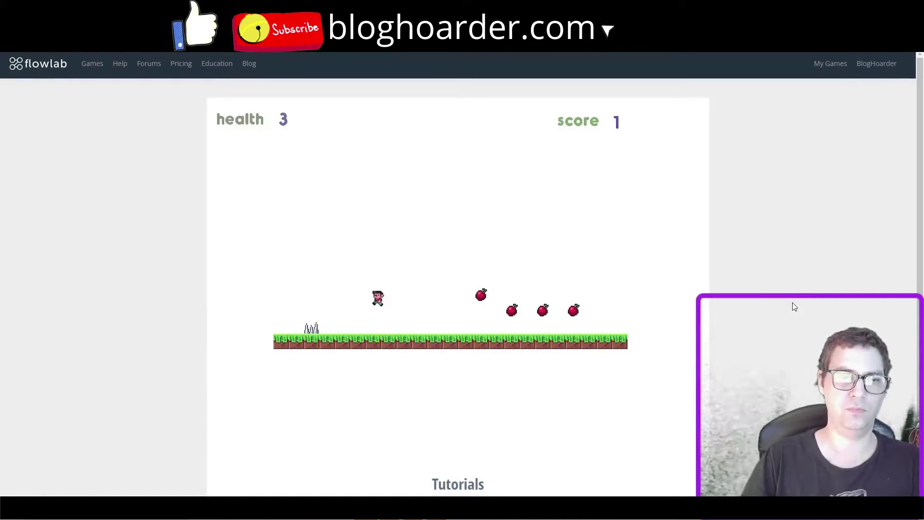
{"action": "key", "text": "Up"}
{"action": "key", "text": "Right"}
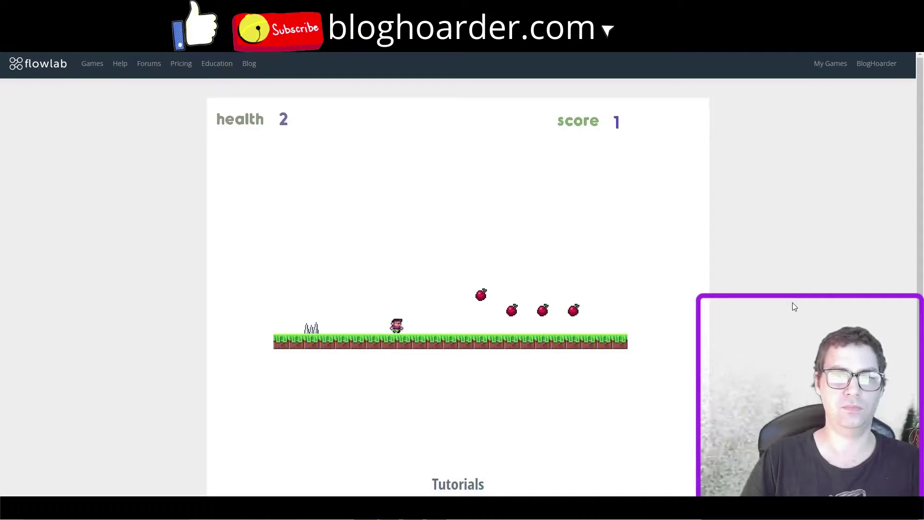
Collect the remaining apples, then run left and jump onto the spikes
{"action": "key", "text": "Up"}
{"action": "key", "text": "Right"}
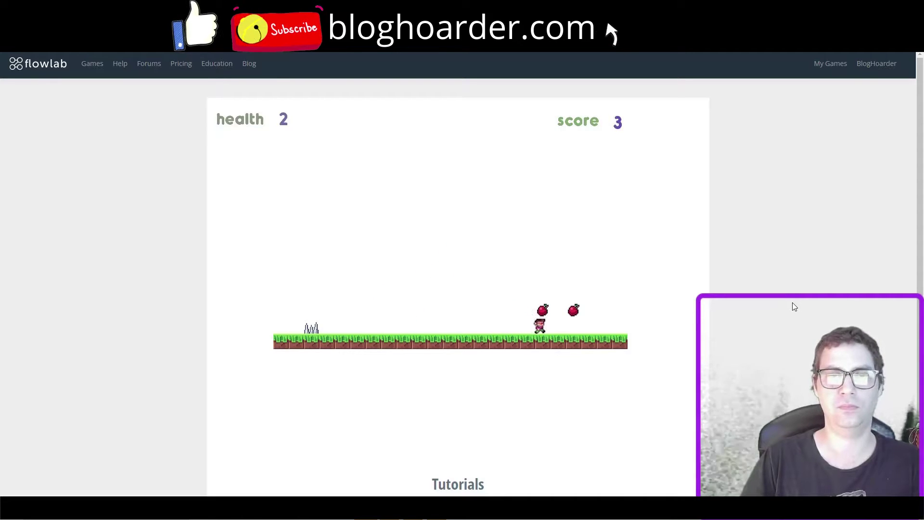
{"action": "key", "text": "Left"}
{"action": "key", "text": "Up"}
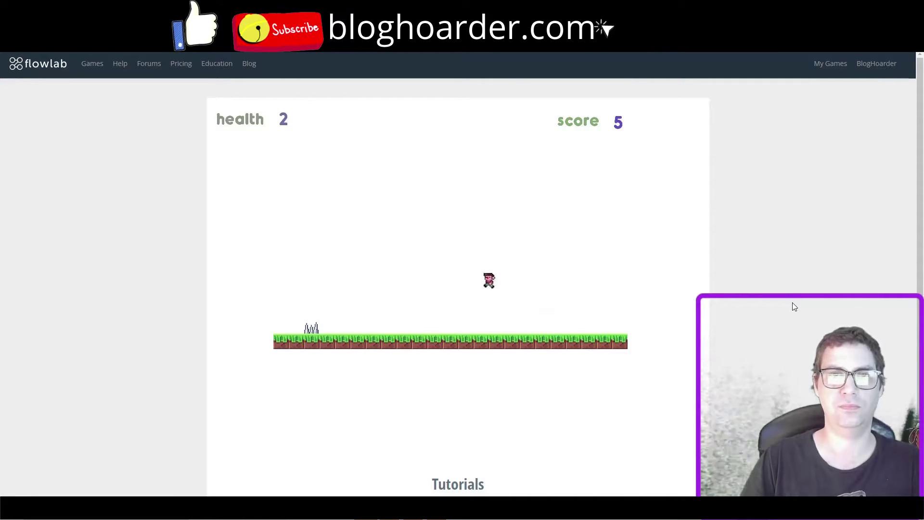
{"action": "key", "text": "Left"}
{"action": "key", "text": "Up"}
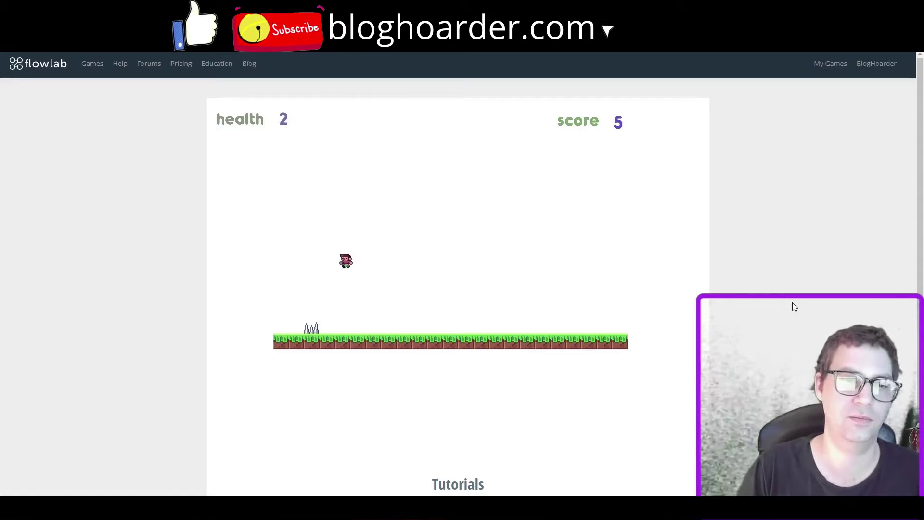